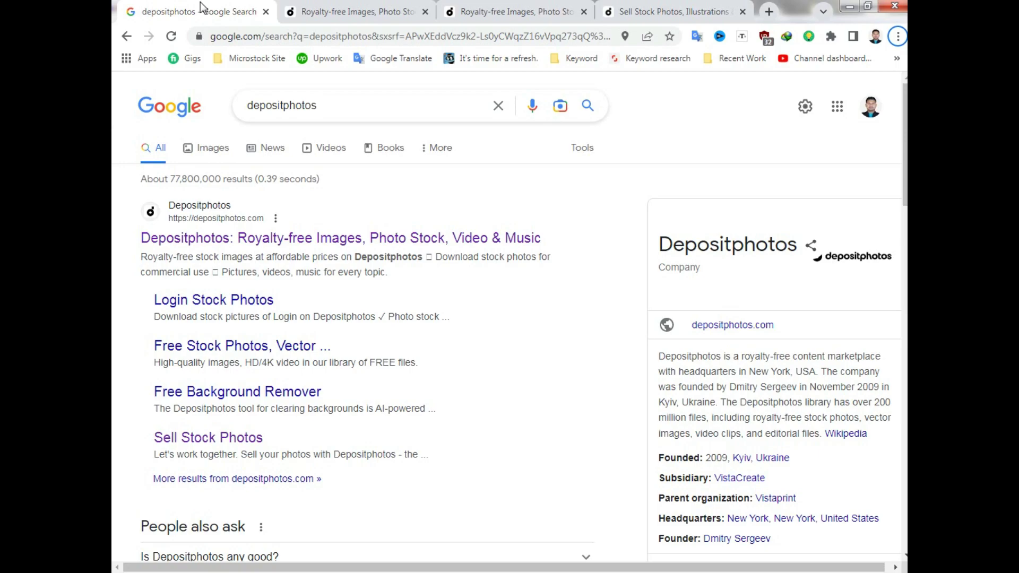
# Switch from the Google results to the Depositphotos homepage tab.
pyautogui.click(395, 6)
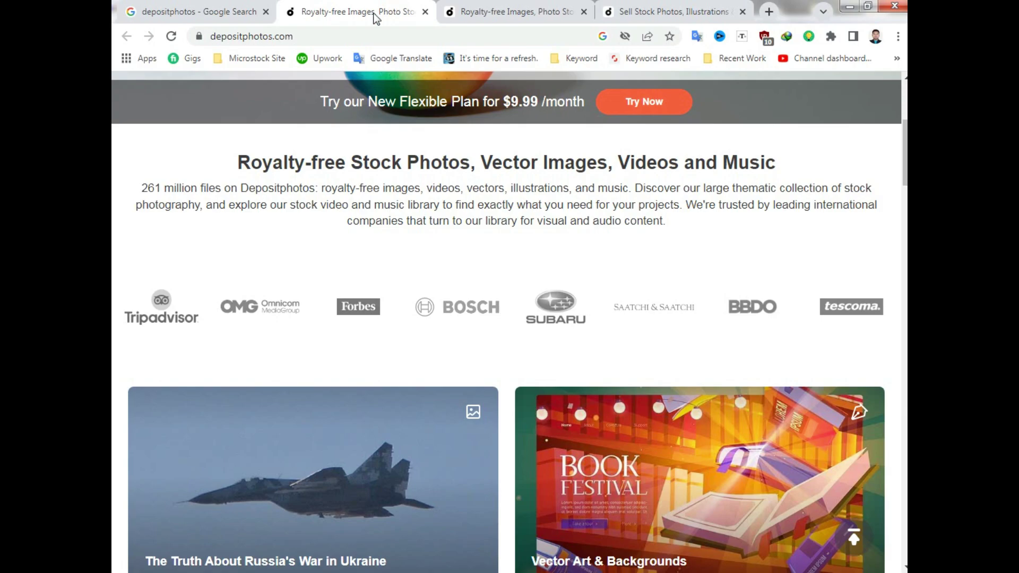
# Show the content-type choices for searching on the Depositphotos homepage.
pyautogui.scroll(2, 542, 288)
pyautogui.scroll(3, 542, 288)
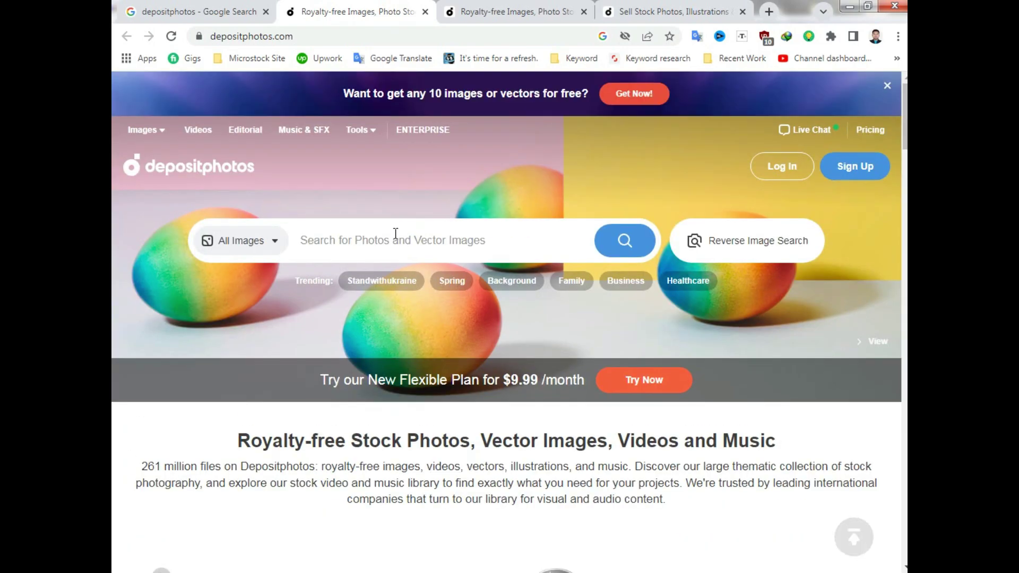
pyautogui.click(260, 240)
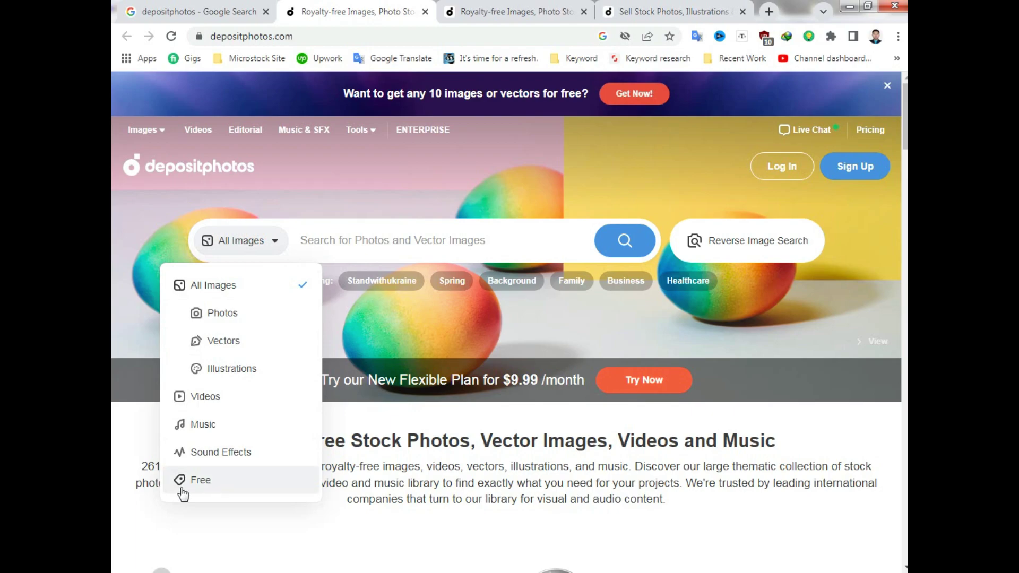
# Open Sell Stock Photos from the homepage footer in a new background tab.
pyautogui.scroll(-1, 416, 300)
pyautogui.scroll(-6, 416, 300)
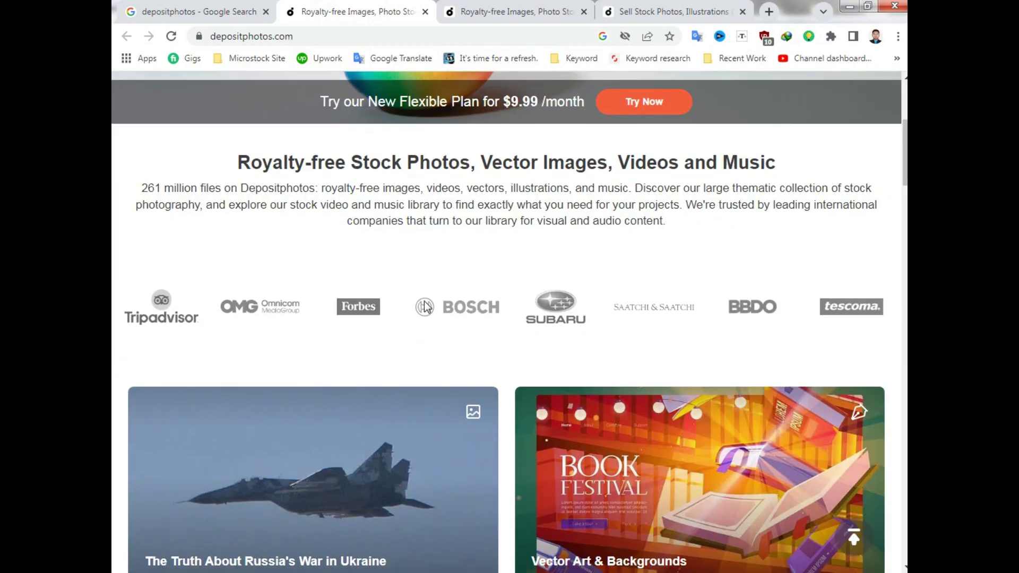
pyautogui.scroll(5, 424, 301)
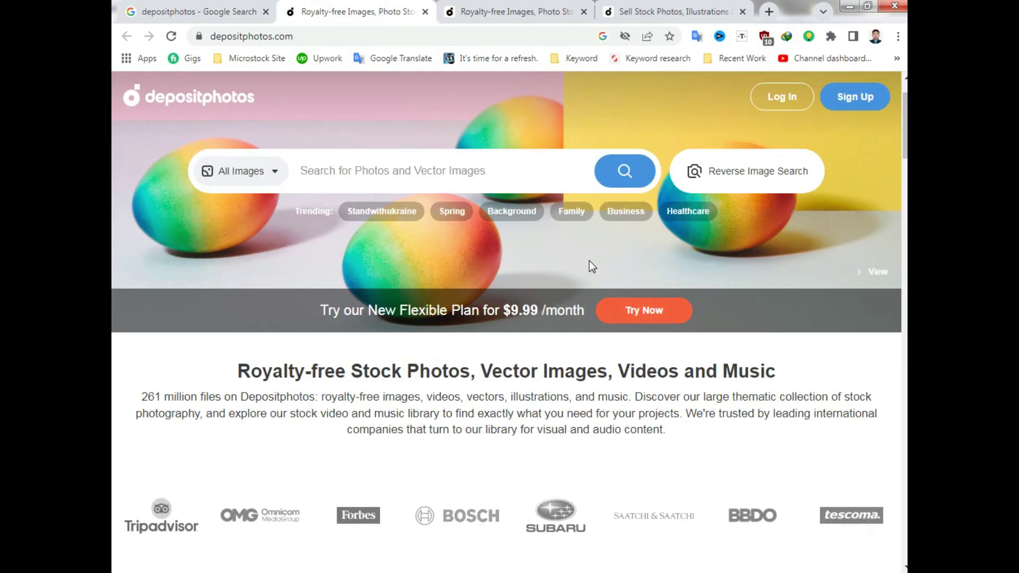
pyautogui.press('End')
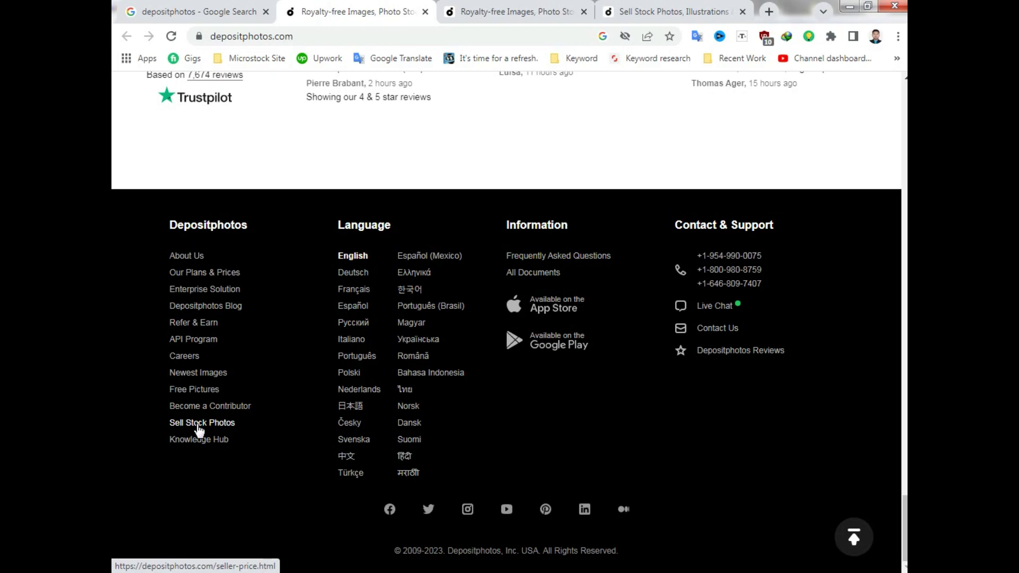
pyautogui.middleClick(202, 425)
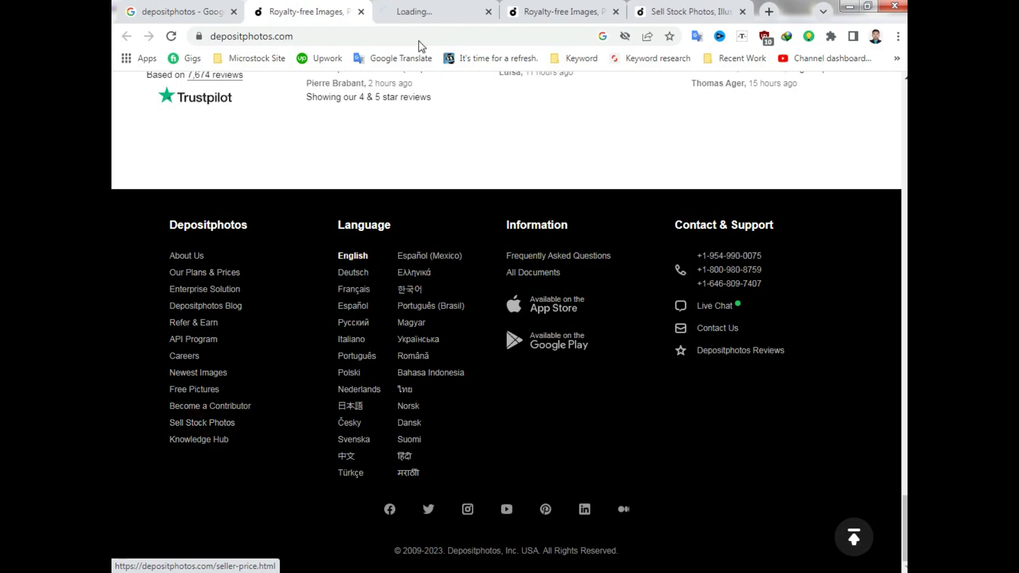
# Switch to the seller page, close the duplicate homepage tab, and review 'LET'S WORK TOGETHER!'.
pyautogui.click(416, 11)
pyautogui.click(615, 12)
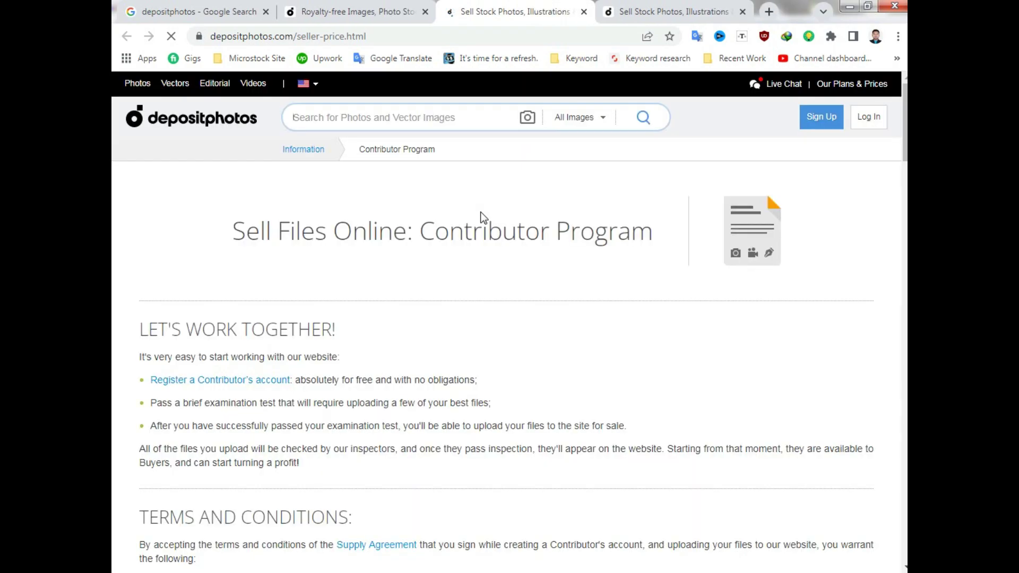
pyautogui.scroll(-3, 381, 252)
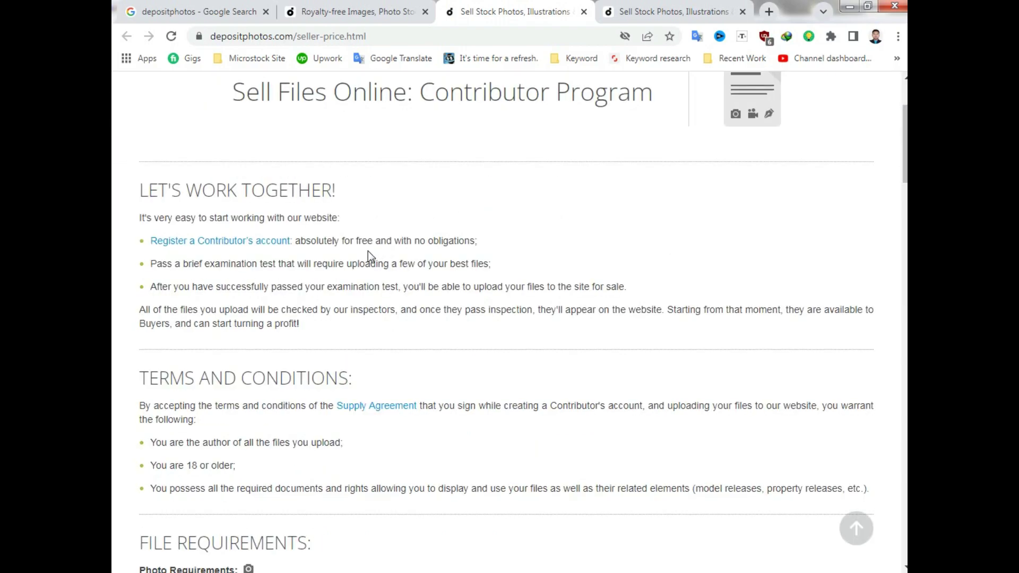
pyautogui.moveTo(138, 196); pyautogui.dragTo(338, 194)
pyautogui.click(371, 209)
# Read the examination test, passed-examination and file-upload conditions on the seller page.
pyautogui.scroll(-1, 170, 279)
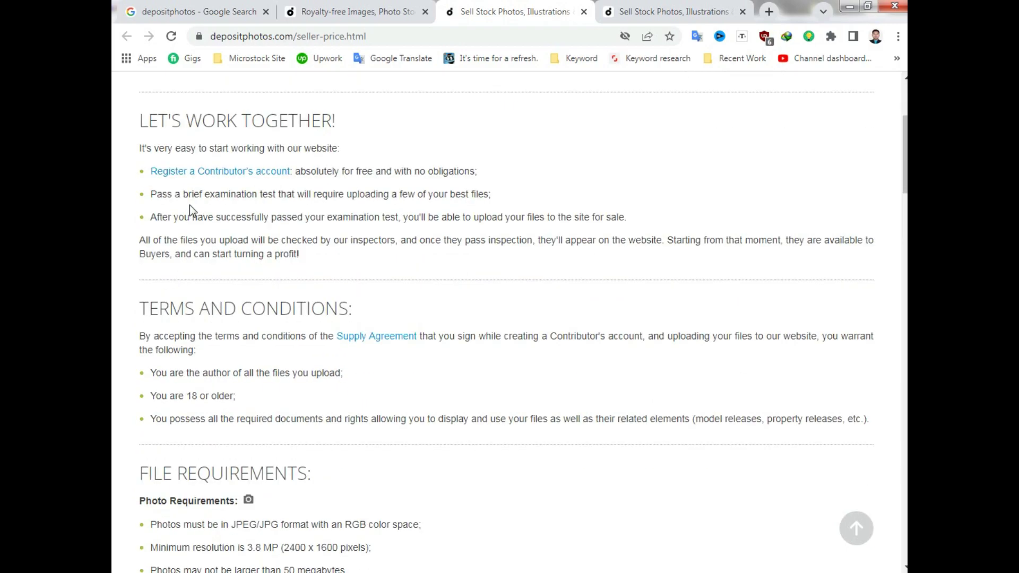
pyautogui.moveTo(193, 197); pyautogui.dragTo(479, 197)
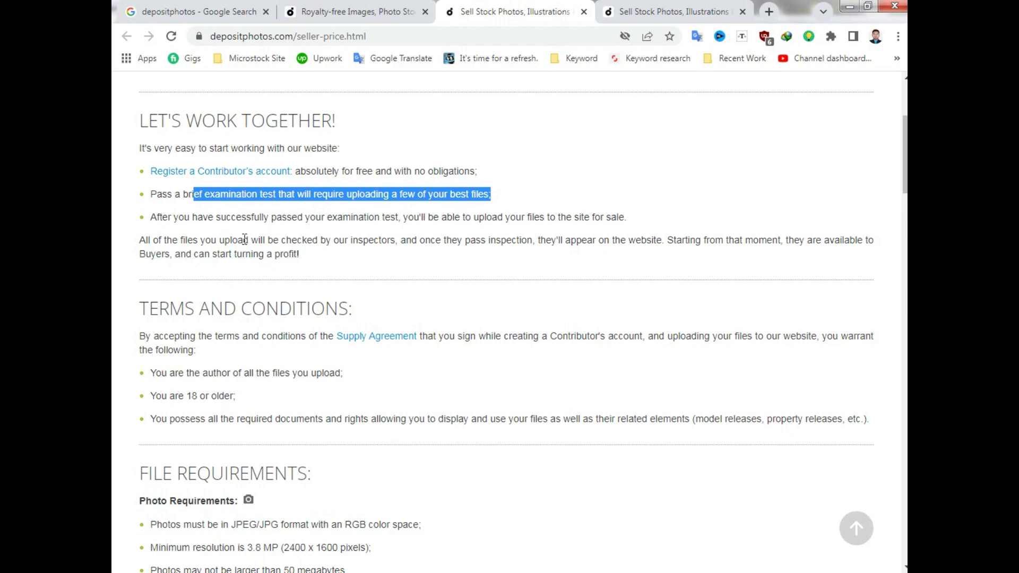
pyautogui.click(359, 219)
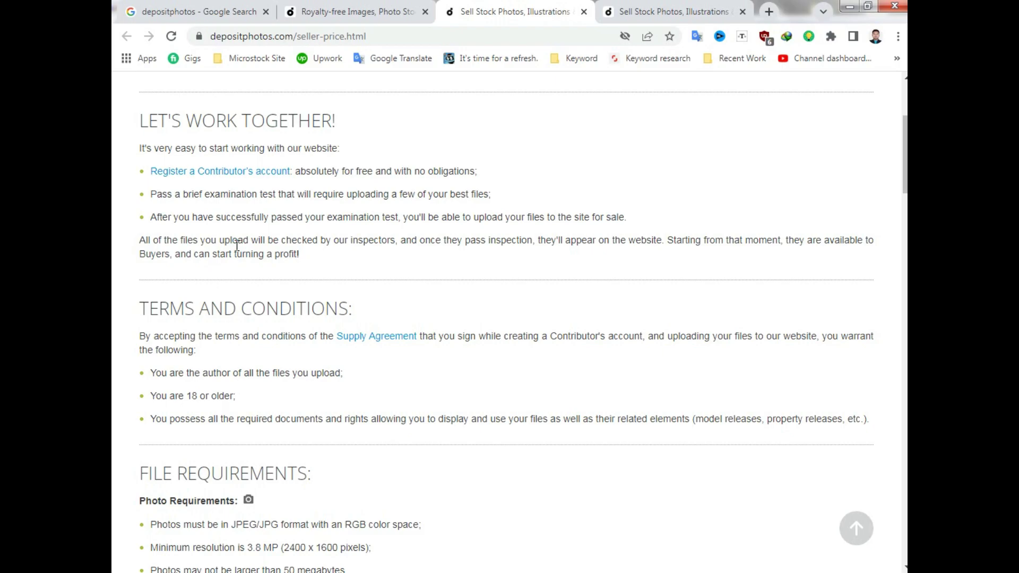
pyautogui.moveTo(180, 216); pyautogui.dragTo(297, 218)
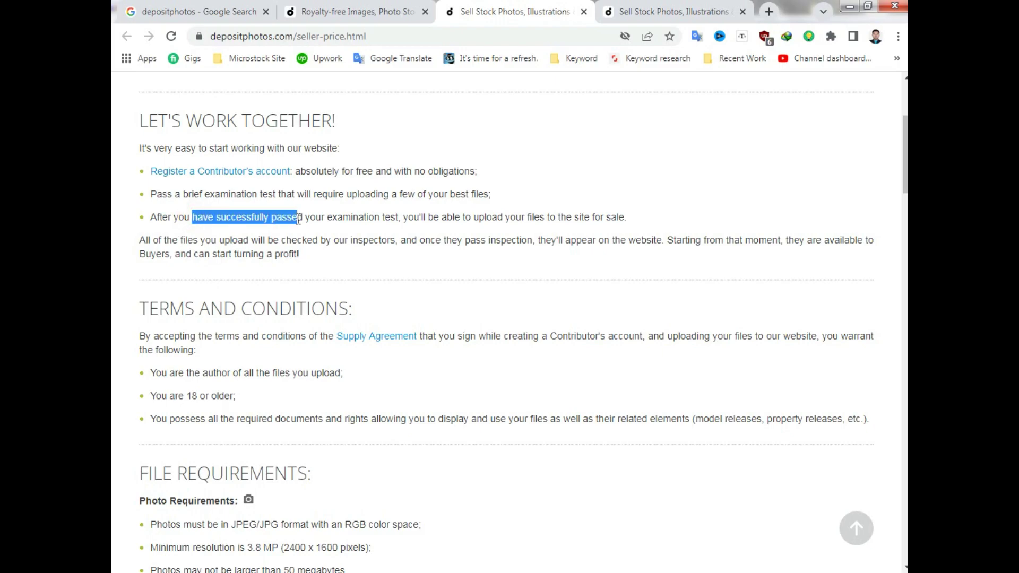
pyautogui.click(486, 231)
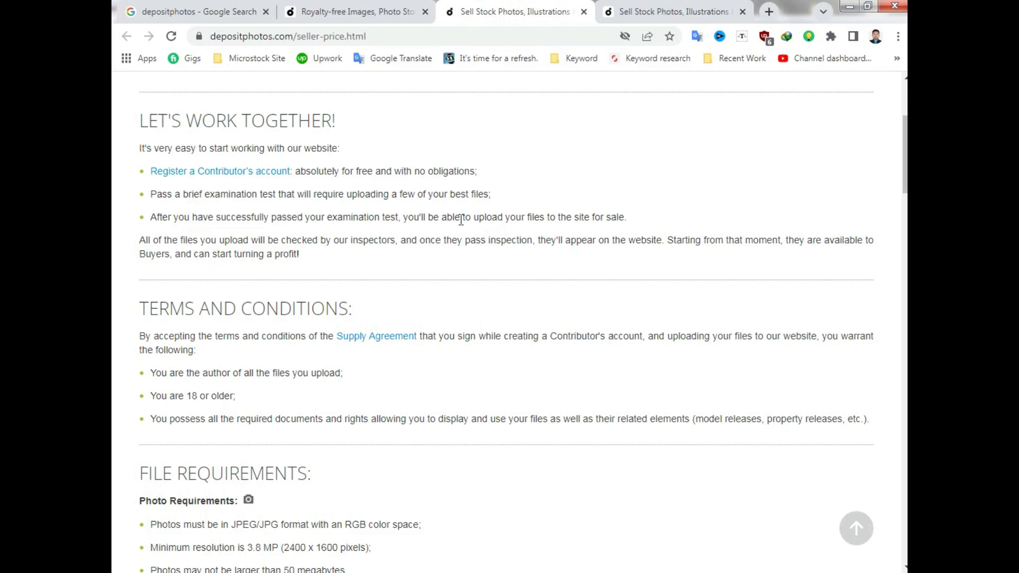
pyautogui.moveTo(455, 217); pyautogui.dragTo(520, 218)
pyautogui.scroll(-1, 292, 267)
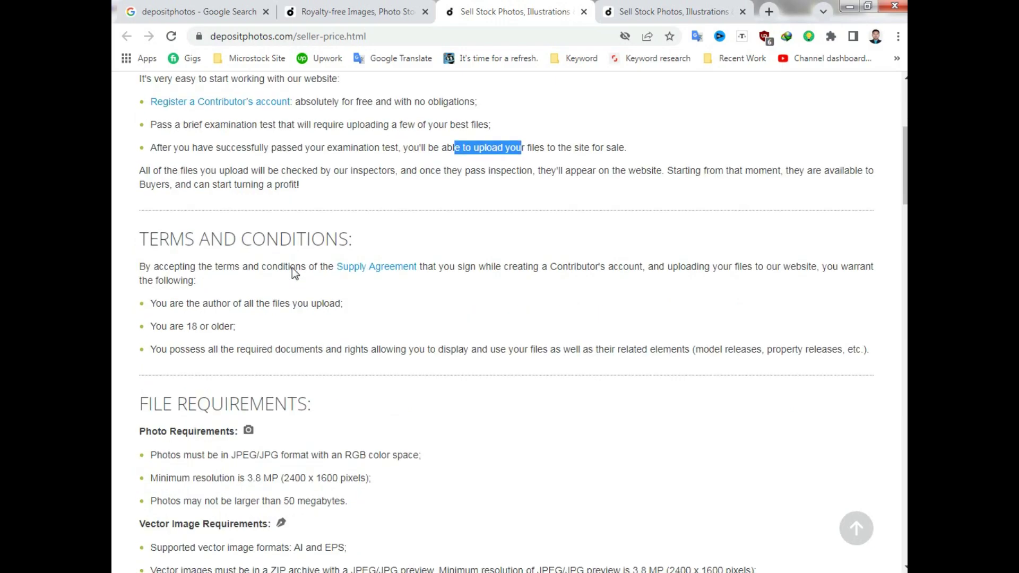
pyautogui.scroll(-1, 172, 230)
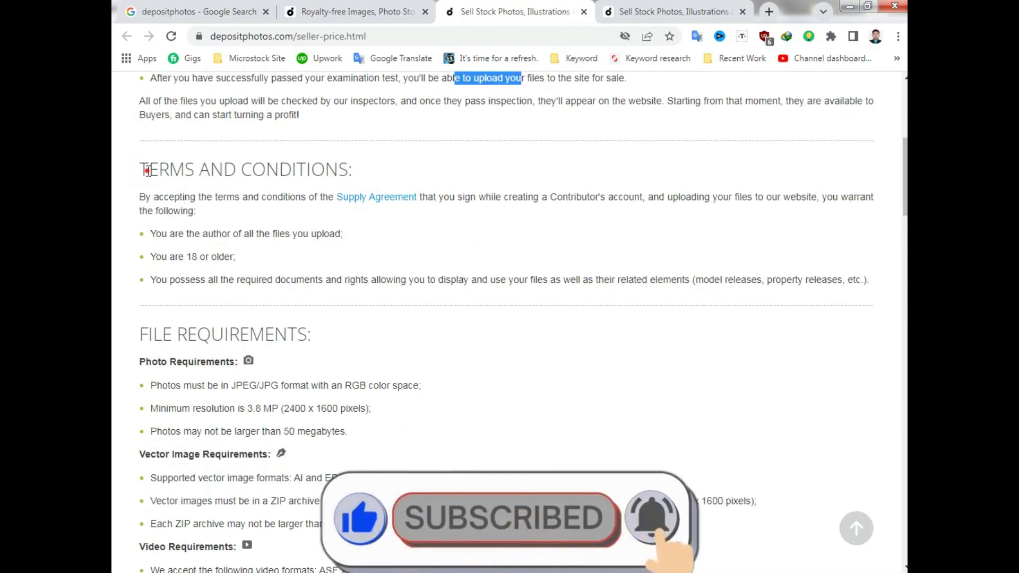
pyautogui.moveTo(149, 169); pyautogui.dragTo(306, 171)
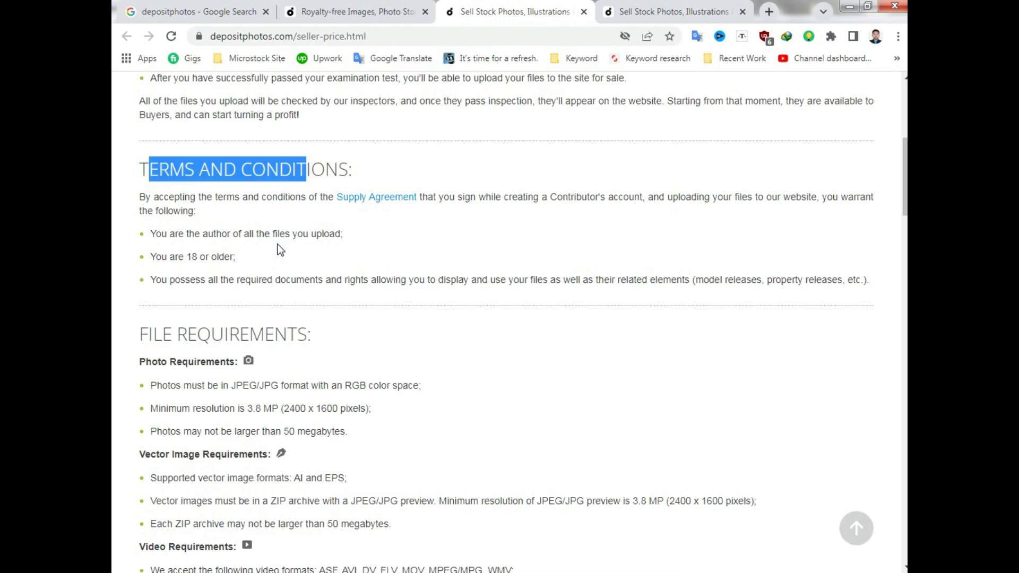
pyautogui.click(221, 250)
pyautogui.moveTo(208, 233); pyautogui.dragTo(352, 233)
pyautogui.click(388, 236)
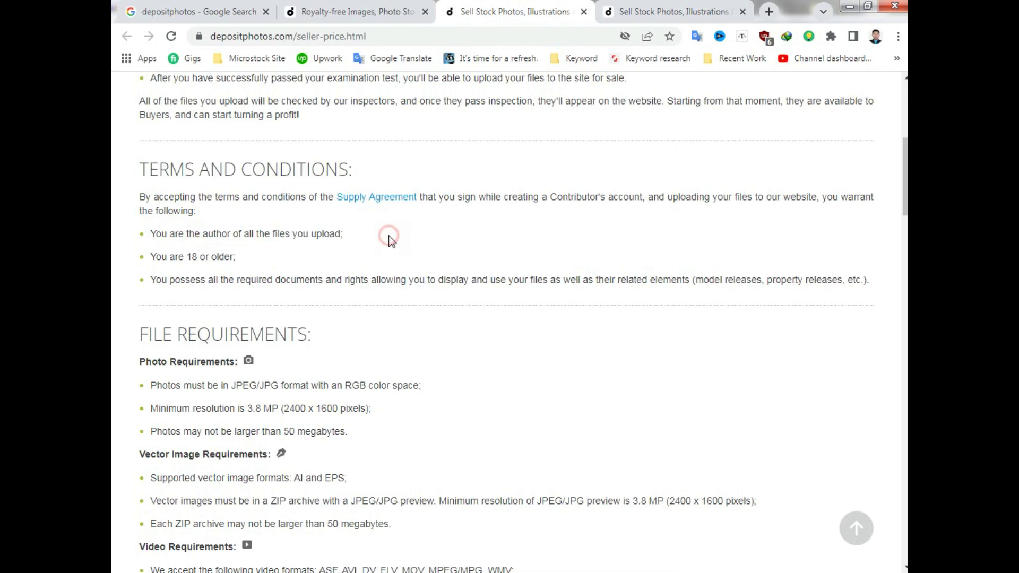
pyautogui.click(153, 252)
pyautogui.moveTo(151, 256); pyautogui.dragTo(236, 256)
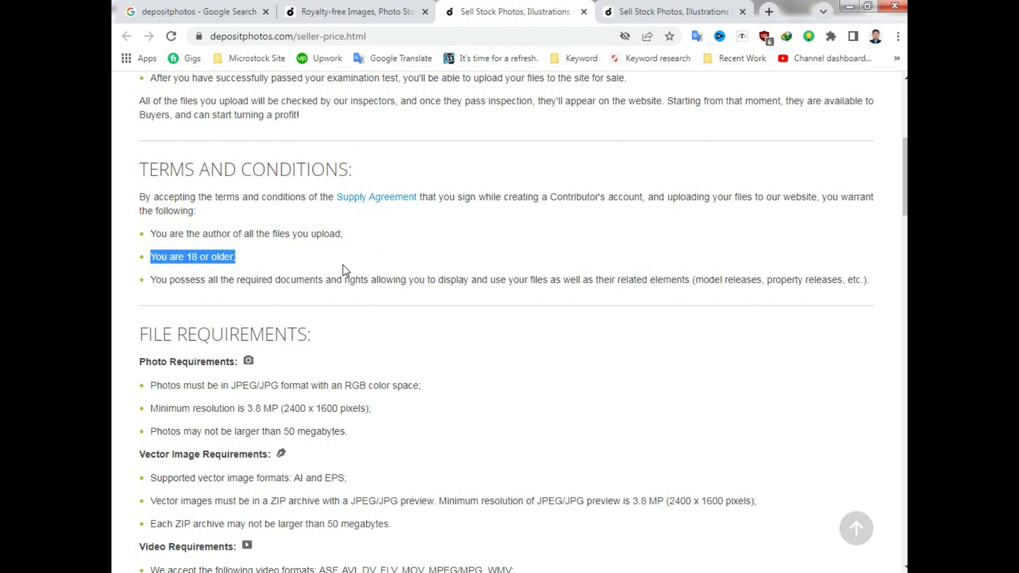
pyautogui.scroll(-1, 371, 268)
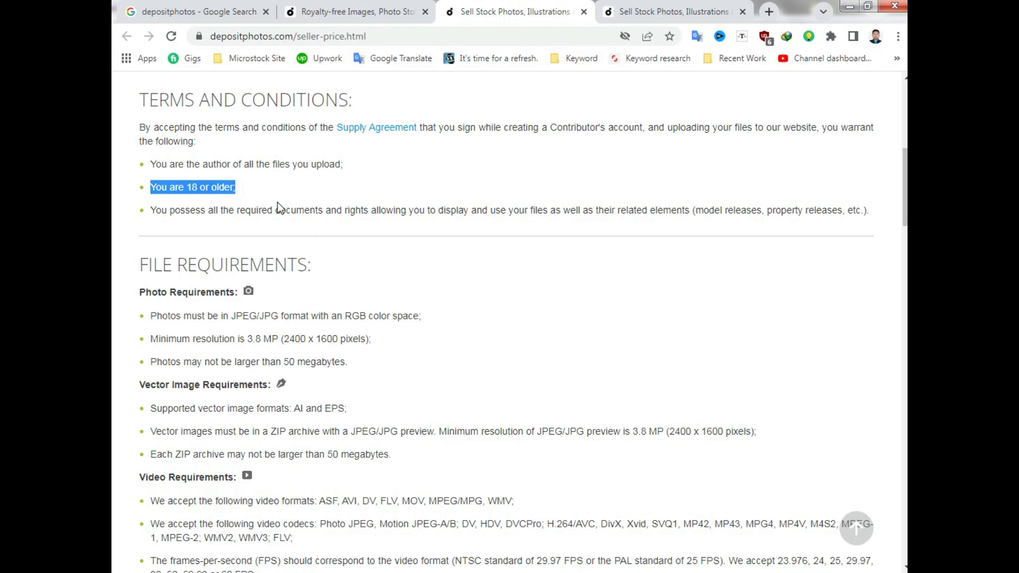
pyautogui.moveTo(238, 213); pyautogui.dragTo(295, 228)
pyautogui.click(295, 228)
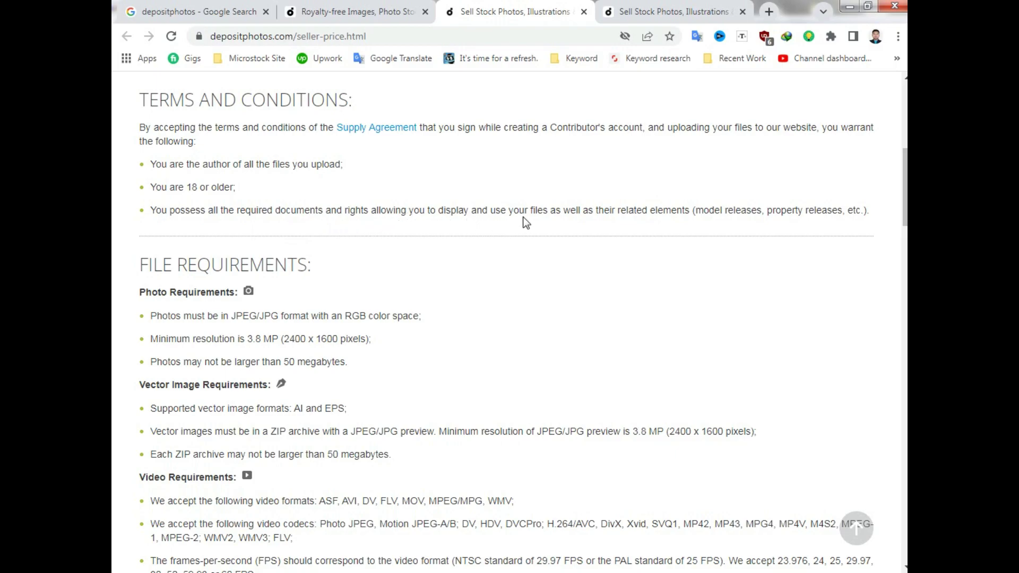
pyautogui.click(562, 214)
pyautogui.moveTo(562, 214); pyautogui.dragTo(871, 215)
pyautogui.click(328, 230)
pyautogui.scroll(-4, 422, 223)
pyautogui.scroll(2, 424, 222)
pyautogui.scroll(2, 443, 225)
pyautogui.scroll(-3, 439, 222)
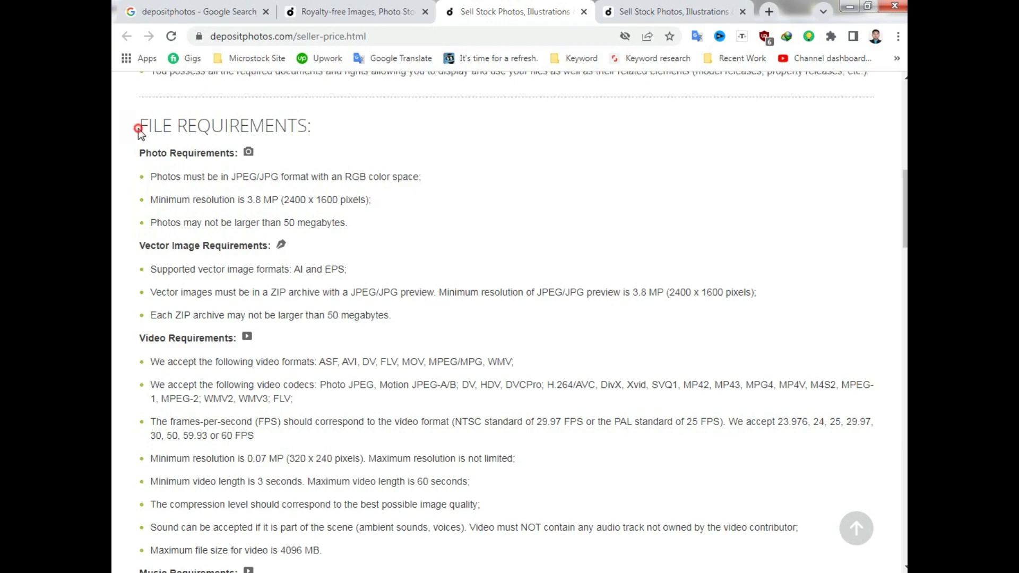
pyautogui.moveTo(138, 130); pyautogui.dragTo(334, 134)
pyautogui.click(377, 145)
pyautogui.moveTo(159, 177); pyautogui.dragTo(279, 182)
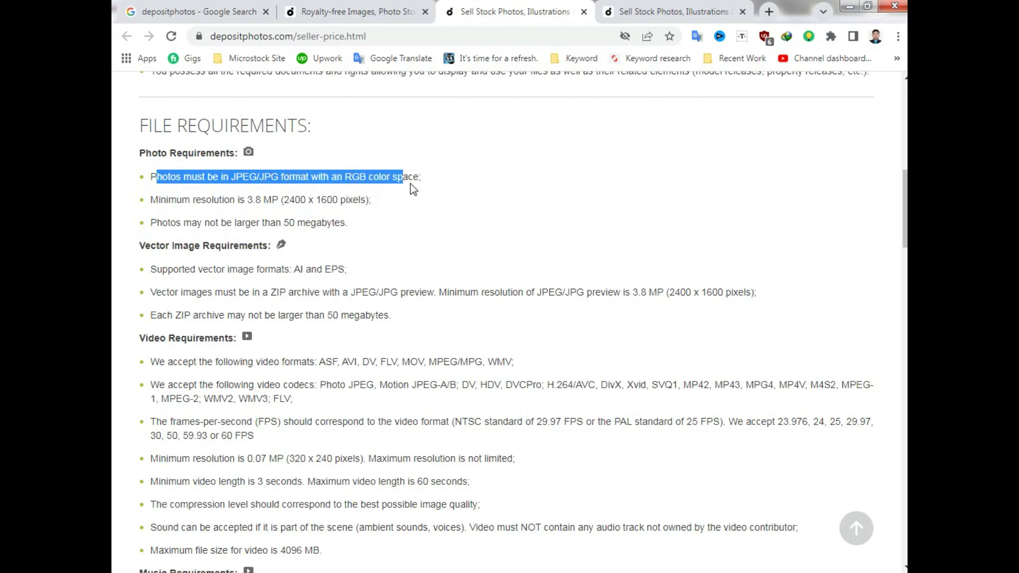
pyautogui.moveTo(357, 187); pyautogui.dragTo(455, 201)
pyautogui.click(480, 204)
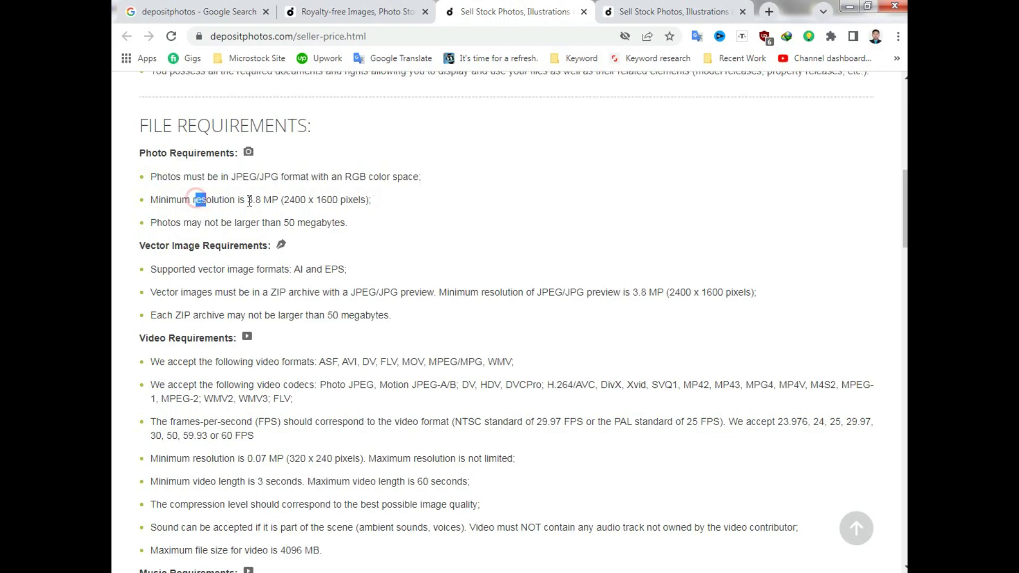
pyautogui.moveTo(187, 201); pyautogui.dragTo(278, 204)
pyautogui.click(450, 228)
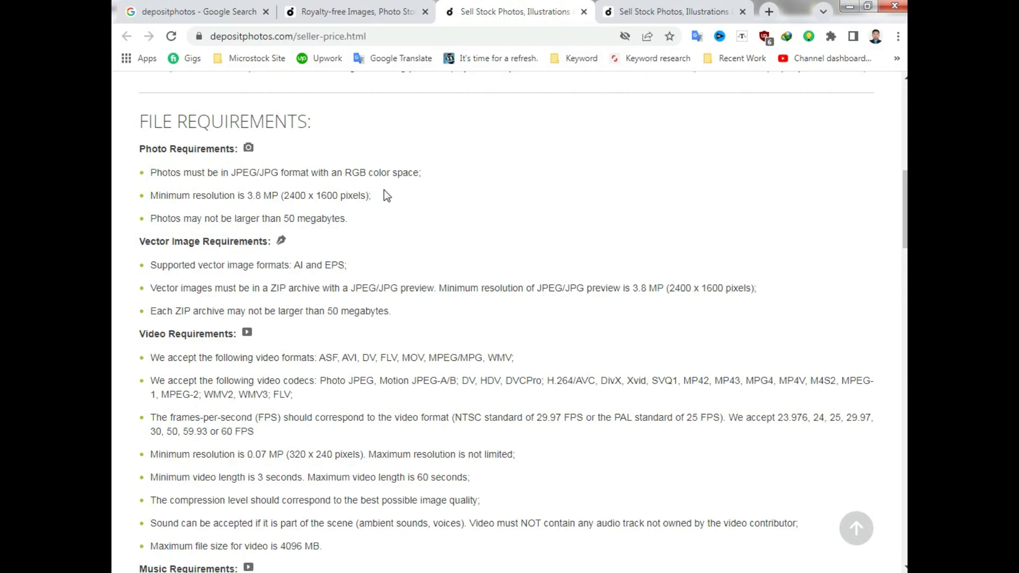
pyautogui.scroll(-1, 383, 190)
pyautogui.moveTo(156, 152); pyautogui.dragTo(356, 156)
pyautogui.click(365, 158)
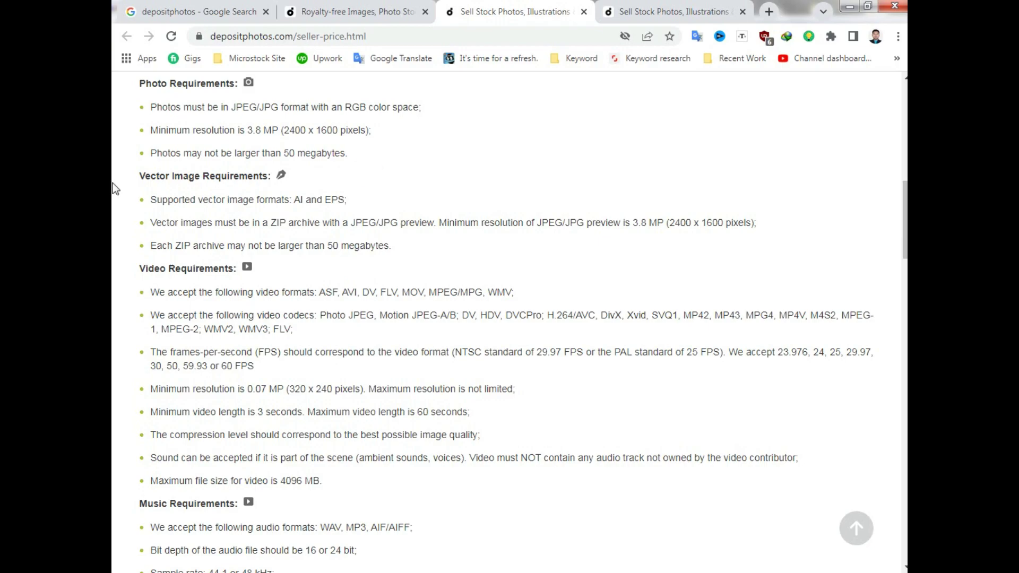
pyautogui.moveTo(133, 186); pyautogui.dragTo(300, 178)
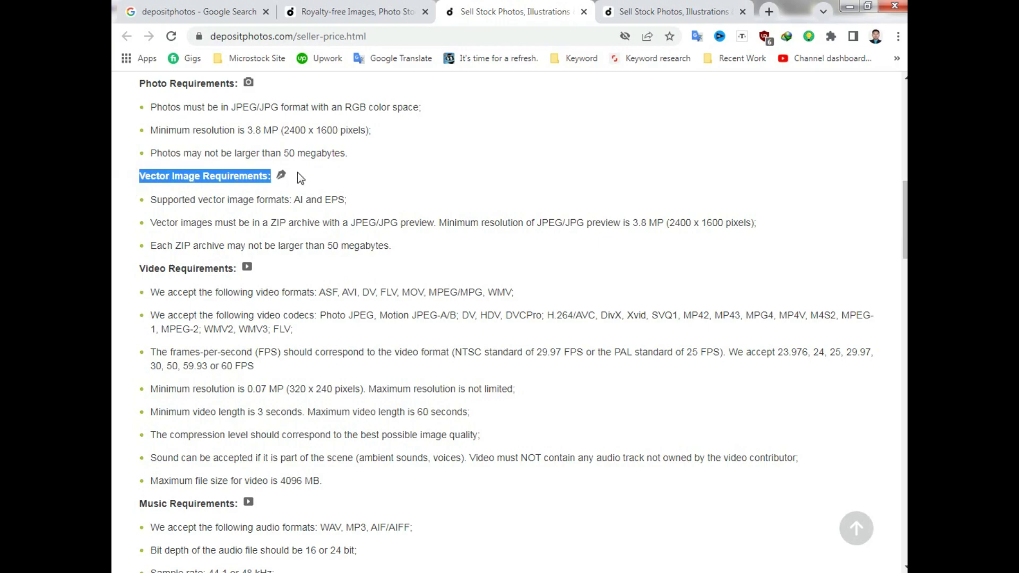
pyautogui.click(366, 175)
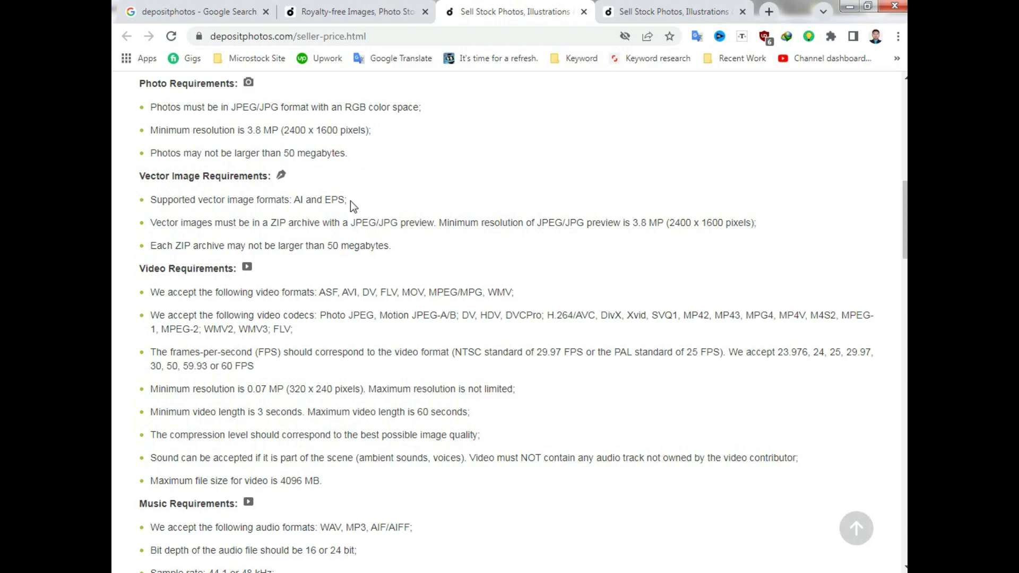
pyautogui.moveTo(198, 201); pyautogui.dragTo(336, 205)
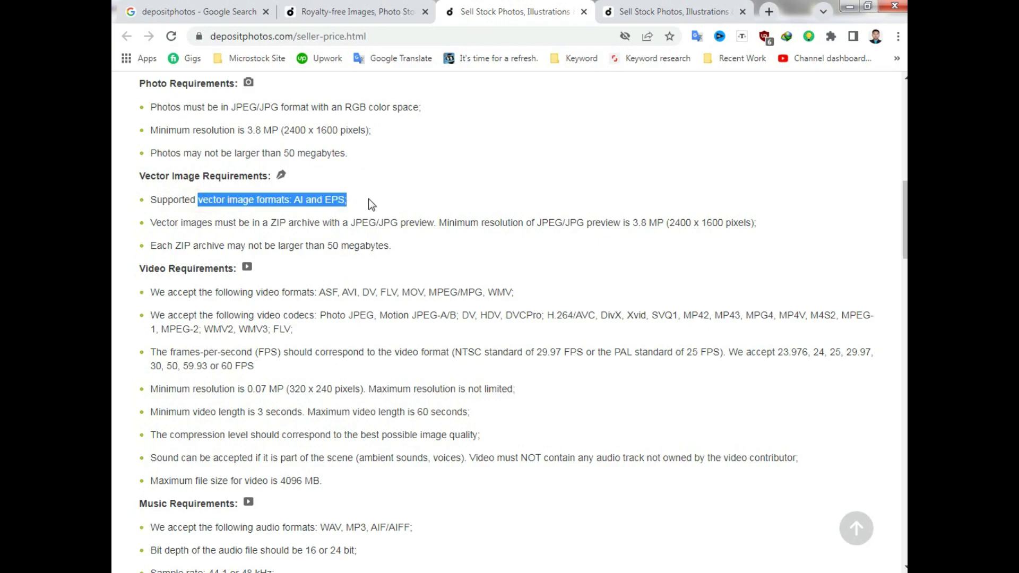
pyautogui.click(420, 199)
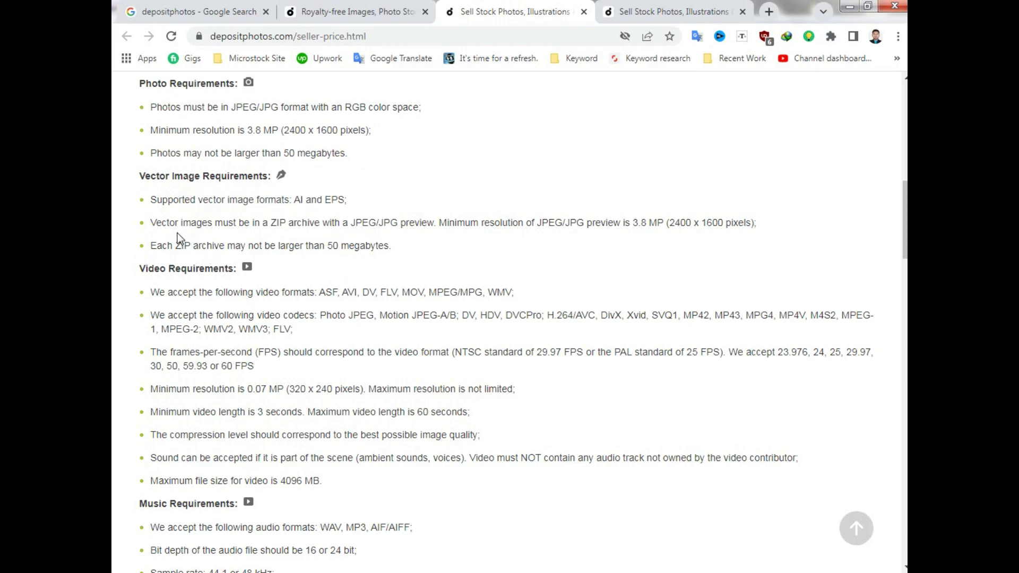
pyautogui.moveTo(171, 230); pyautogui.dragTo(397, 224)
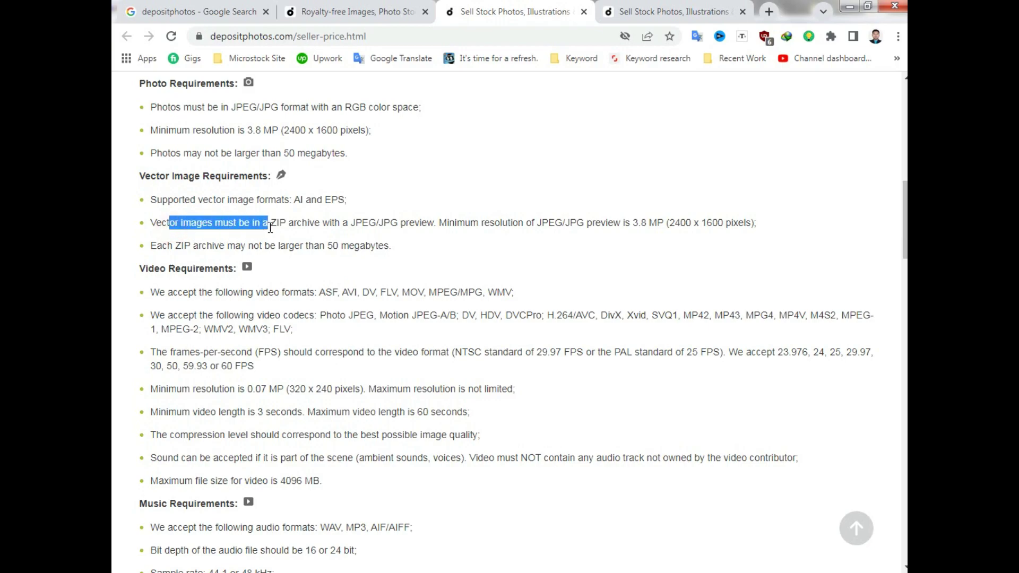
pyautogui.click(508, 247)
pyautogui.moveTo(362, 225); pyautogui.dragTo(672, 226)
pyautogui.click(690, 247)
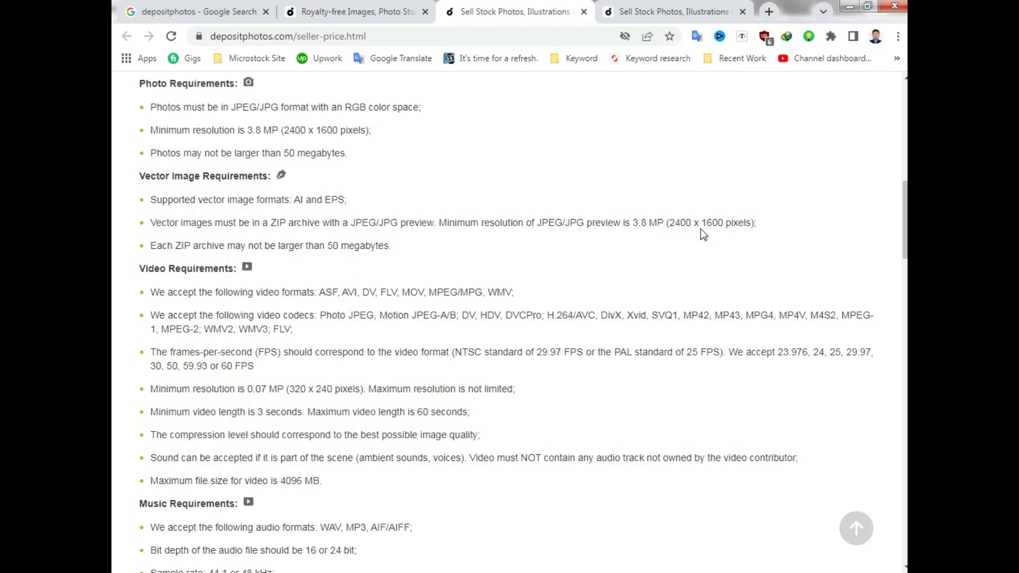
pyautogui.moveTo(681, 226); pyautogui.dragTo(712, 228)
pyautogui.click(700, 239)
pyautogui.moveTo(669, 224); pyautogui.dragTo(750, 223)
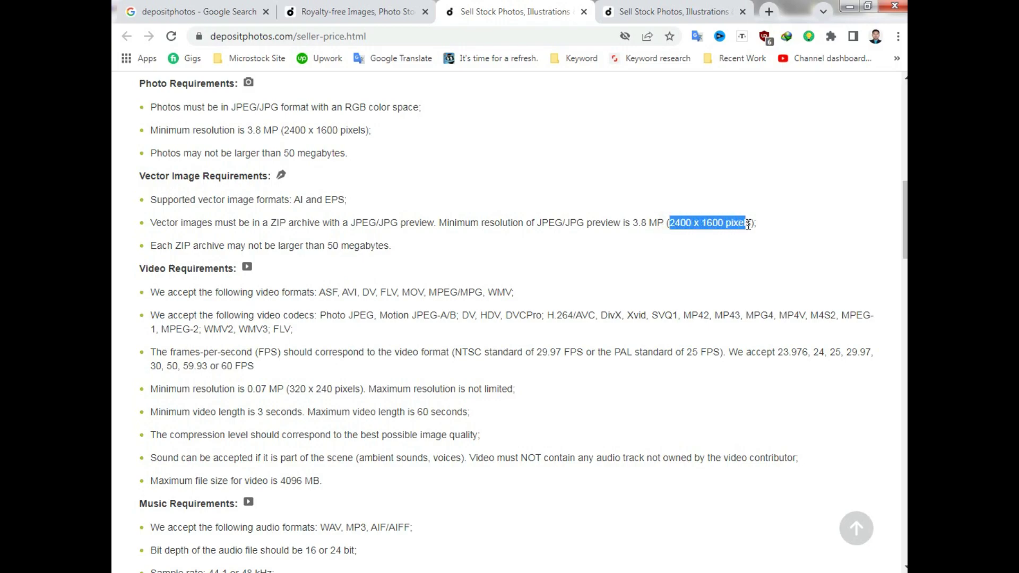
pyautogui.click(716, 252)
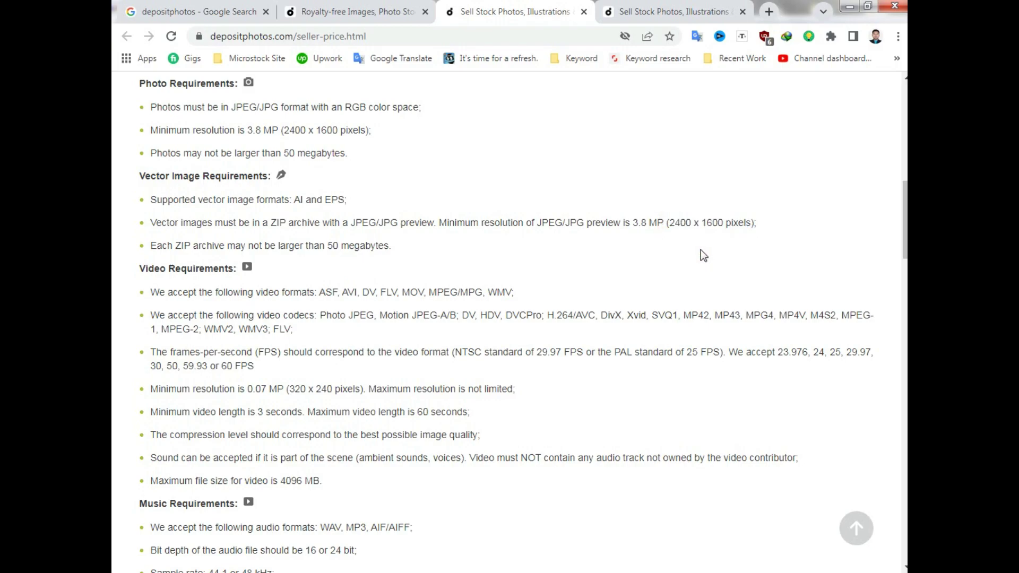
pyautogui.moveTo(511, 226); pyautogui.dragTo(608, 227)
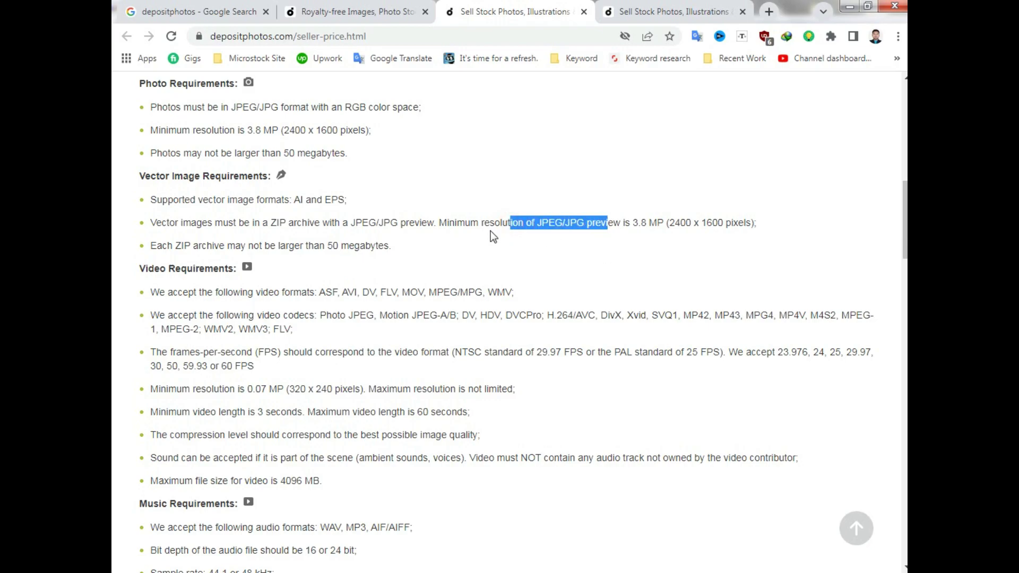
pyautogui.moveTo(174, 245)
pyautogui.mouseDown()
pyautogui.moveTo(399, 258)
pyautogui.moveTo(150, 199)
pyautogui.moveTo(398, 339)
pyautogui.mouseUp()
pyautogui.scroll(-1, 369, 240)
pyautogui.scroll(-2, 369, 239)
pyautogui.scroll(-1, 398, 340)
pyautogui.scroll(-3, 398, 339)
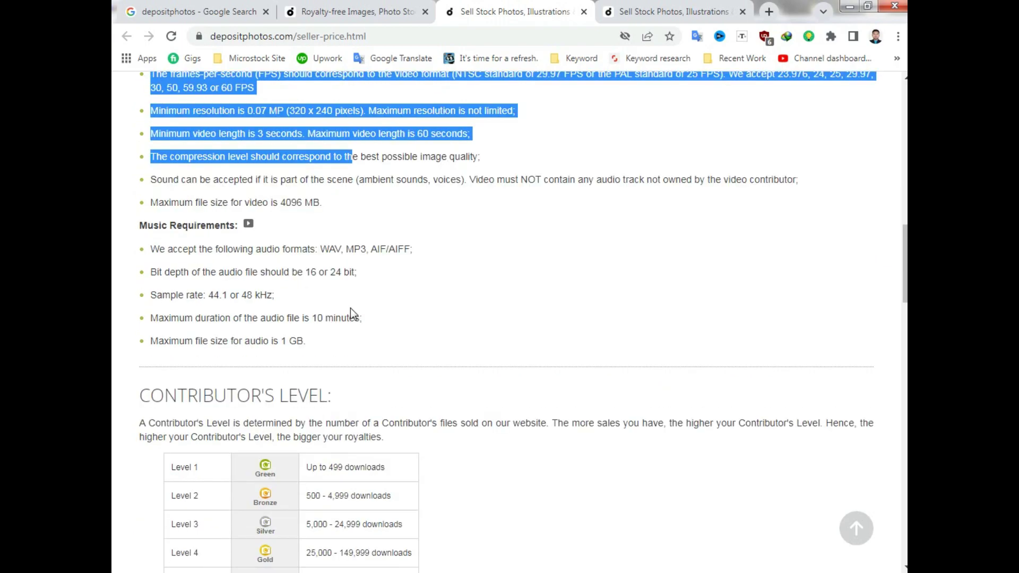
pyautogui.moveTo(207, 248)
pyautogui.mouseDown()
pyautogui.moveTo(278, 330)
pyautogui.moveTo(359, 343)
pyautogui.mouseUp()
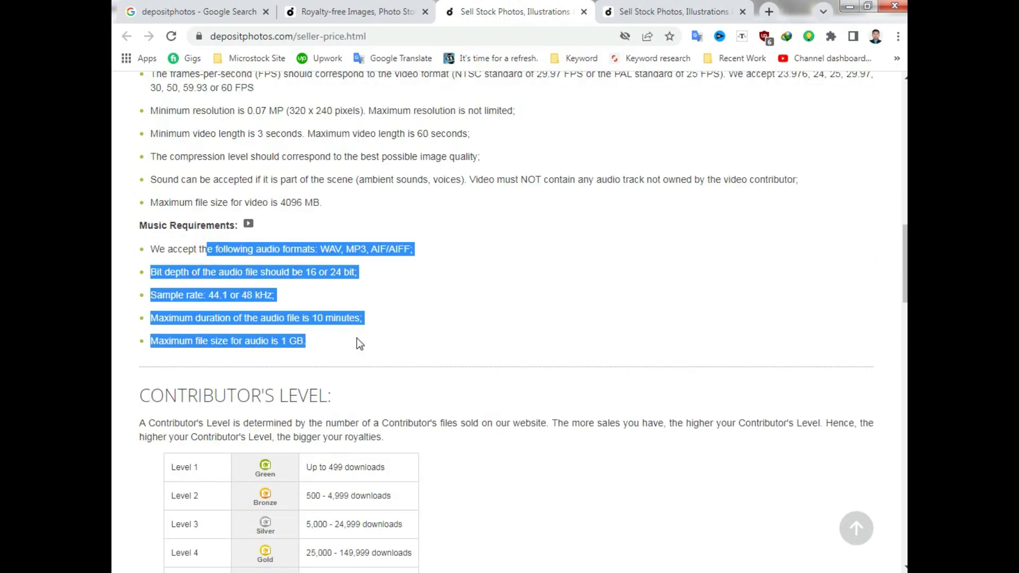
pyautogui.click(485, 334)
pyautogui.scroll(-5, 491, 317)
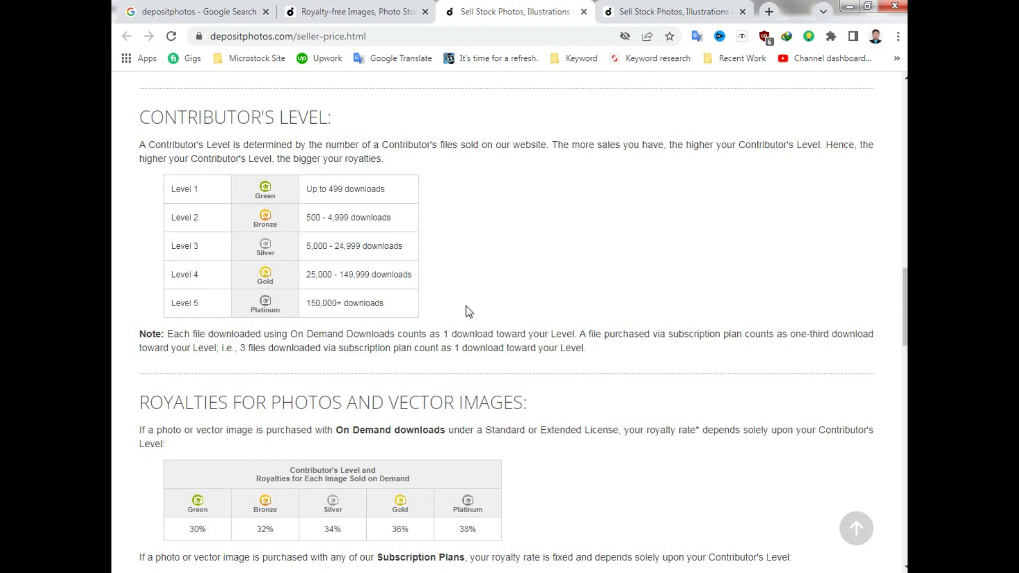
pyautogui.moveTo(139, 116); pyautogui.dragTo(344, 120)
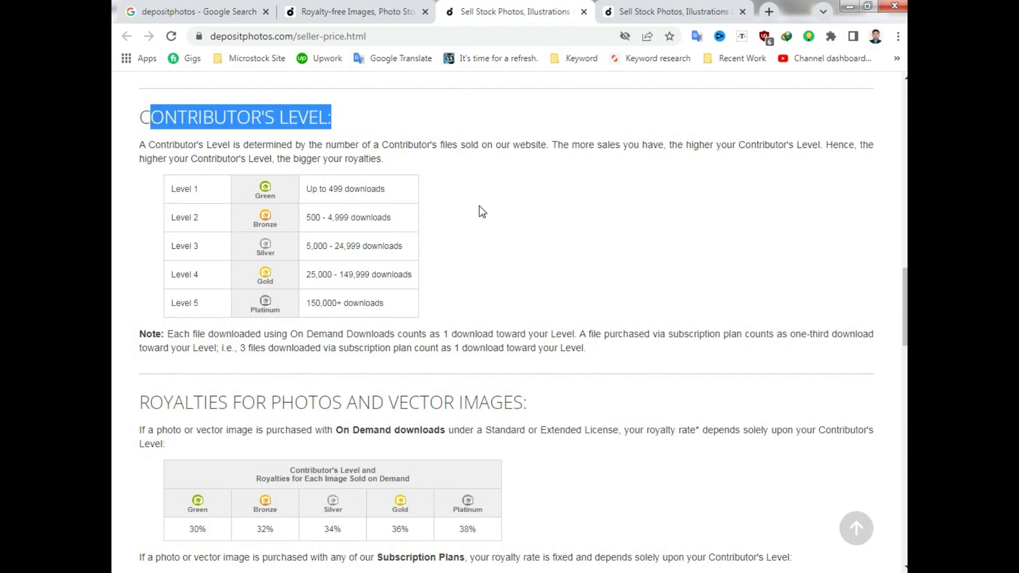
pyautogui.click(497, 204)
pyautogui.scroll(-4, 170, 198)
pyautogui.moveTo(163, 194); pyautogui.dragTo(515, 183)
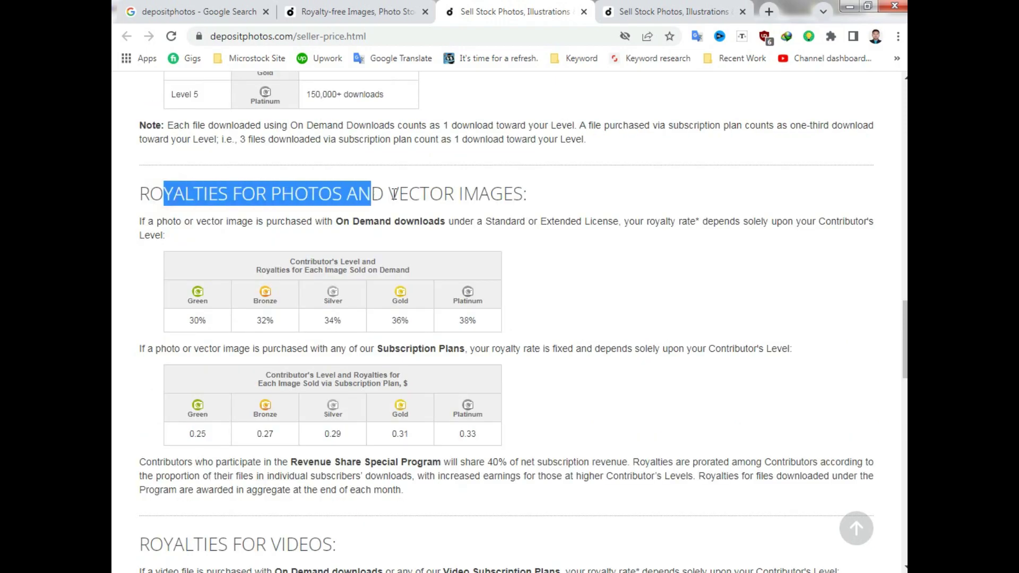
pyautogui.click(578, 187)
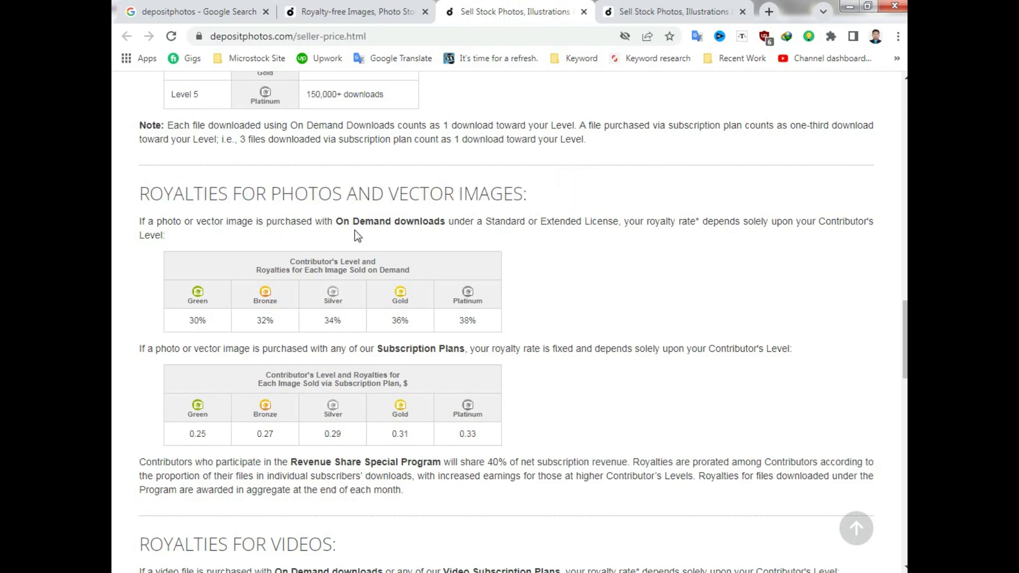
pyautogui.click(335, 221)
pyautogui.moveTo(366, 223); pyautogui.dragTo(587, 223)
pyautogui.click(605, 274)
pyautogui.scroll(-1, 333, 282)
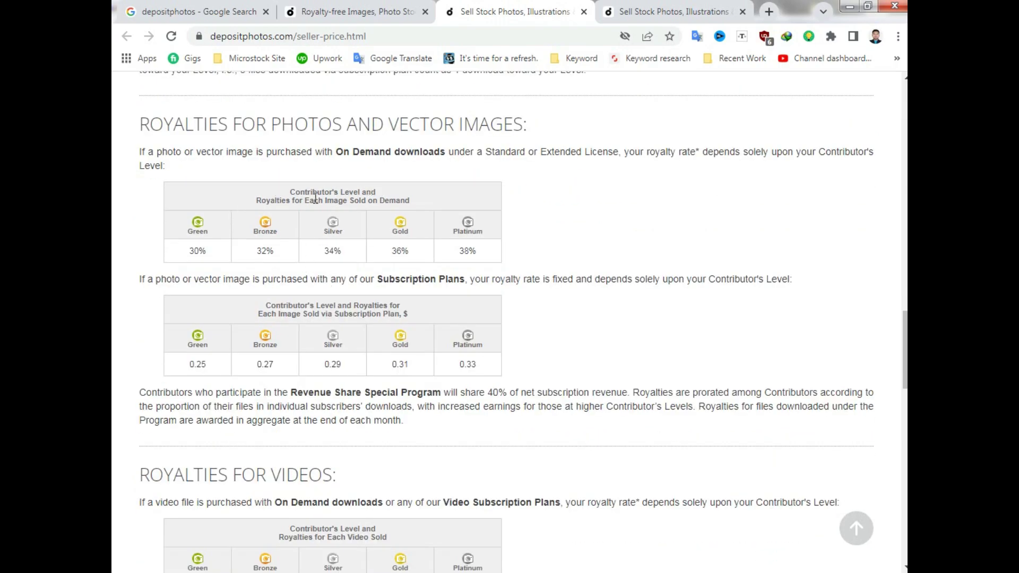
pyautogui.moveTo(275, 201); pyautogui.dragTo(425, 209)
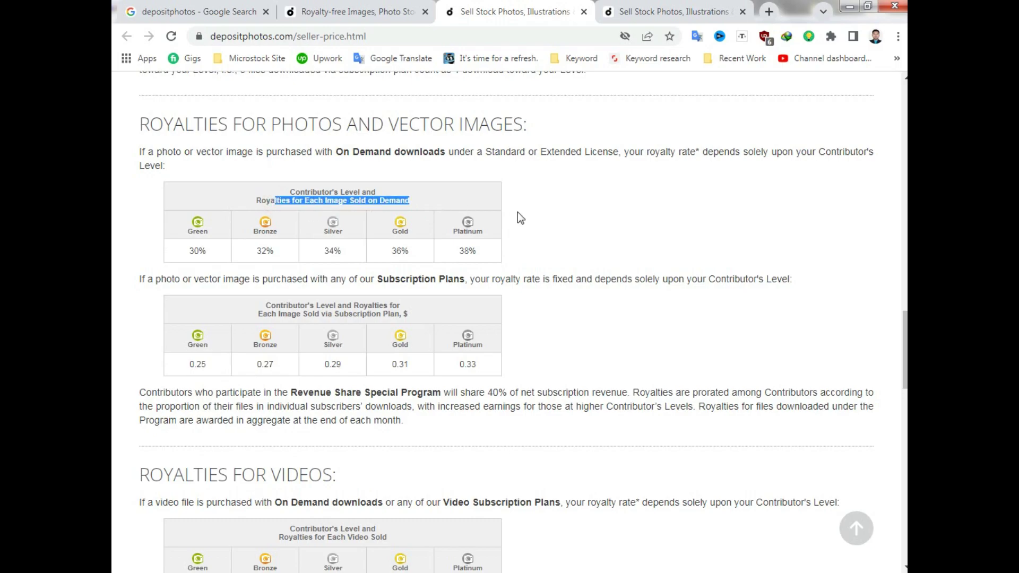
pyautogui.click(583, 275)
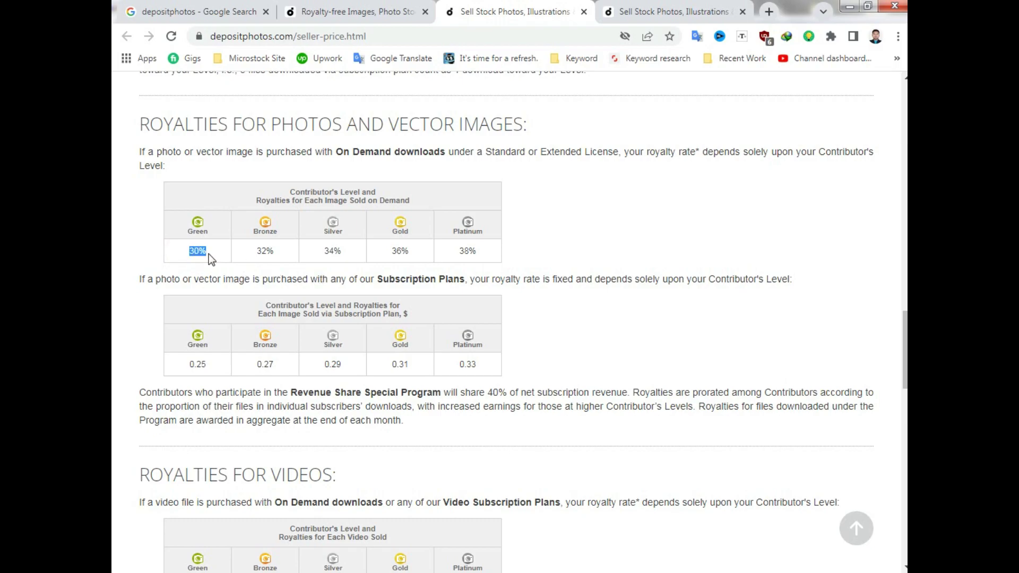
pyautogui.click(233, 258)
pyautogui.moveTo(322, 255); pyautogui.dragTo(410, 256)
pyautogui.click(630, 255)
pyautogui.scroll(-5, 405, 291)
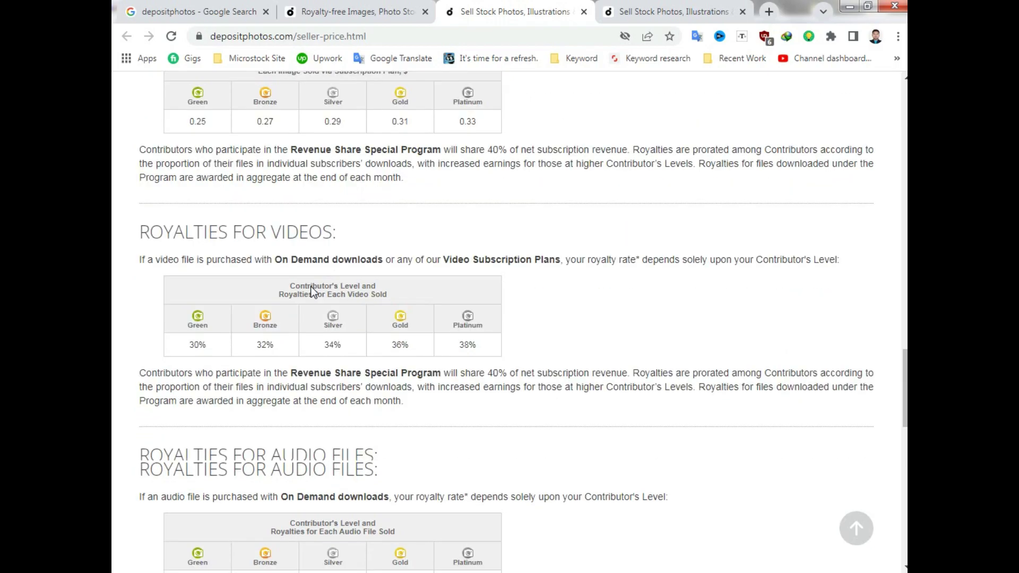
pyautogui.scroll(-7, 312, 291)
pyautogui.scroll(-6, 313, 255)
pyautogui.scroll(-2, 315, 212)
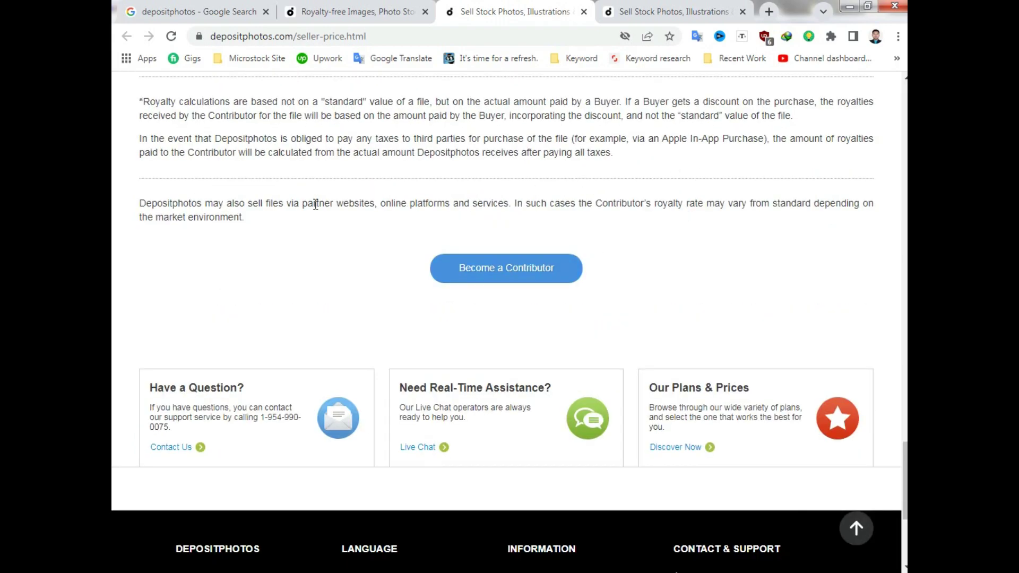
pyautogui.doubleClick(223, 217)
# Open the contributor sign-up form and fill the username from a saved suggestion.
pyautogui.click(632, 218)
pyautogui.click(503, 268)
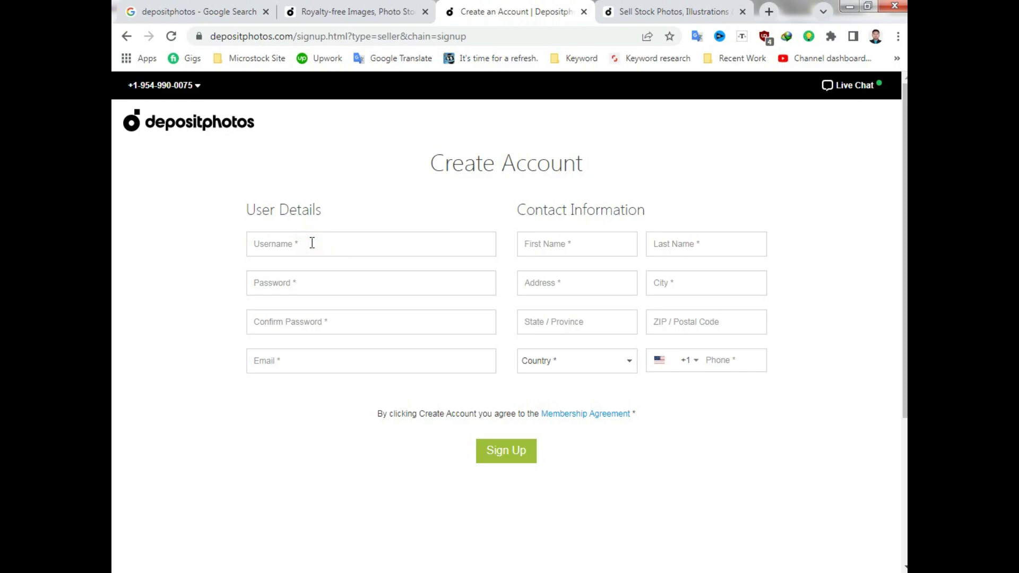
pyautogui.click(334, 243)
pyautogui.click(335, 242)
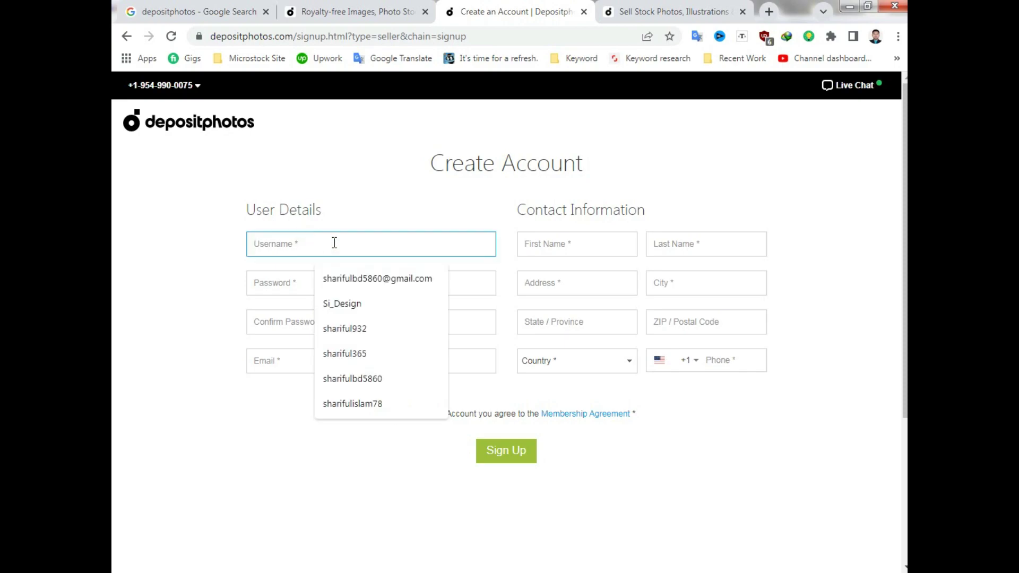
pyautogui.click(341, 303)
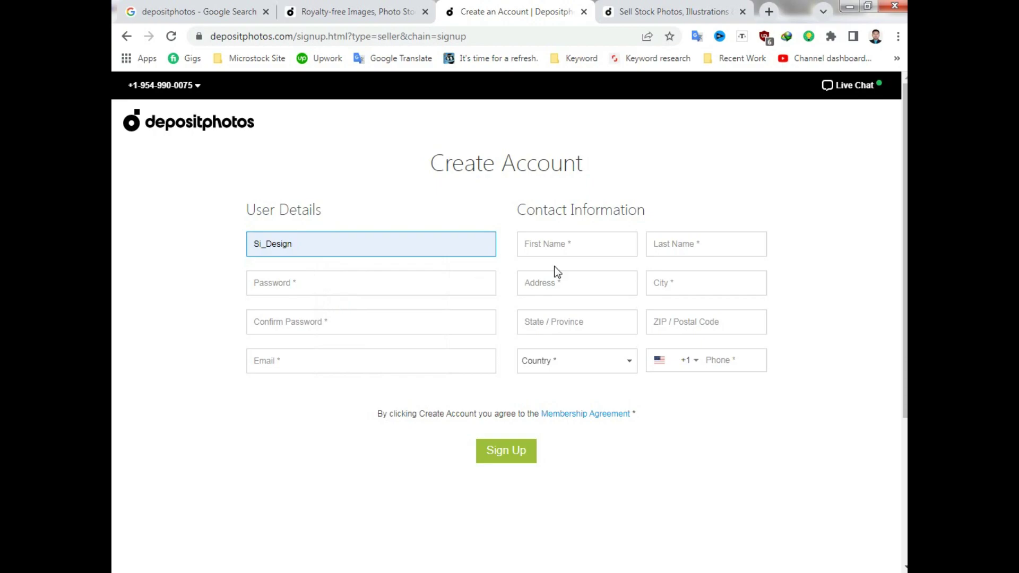
pyautogui.click(681, 190)
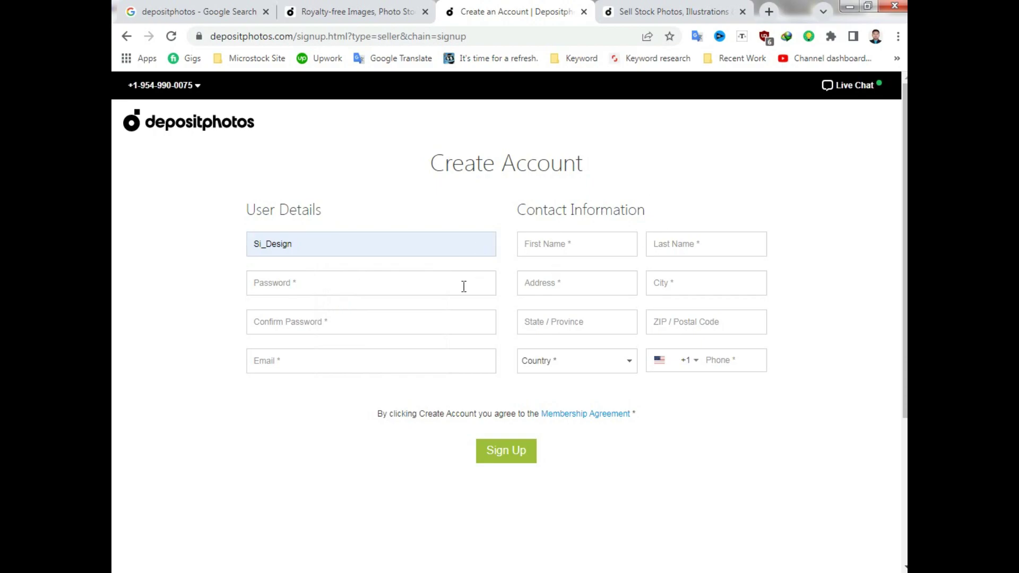
# Autofill the contact details and sign up to create the seller account.
pyautogui.click(568, 246)
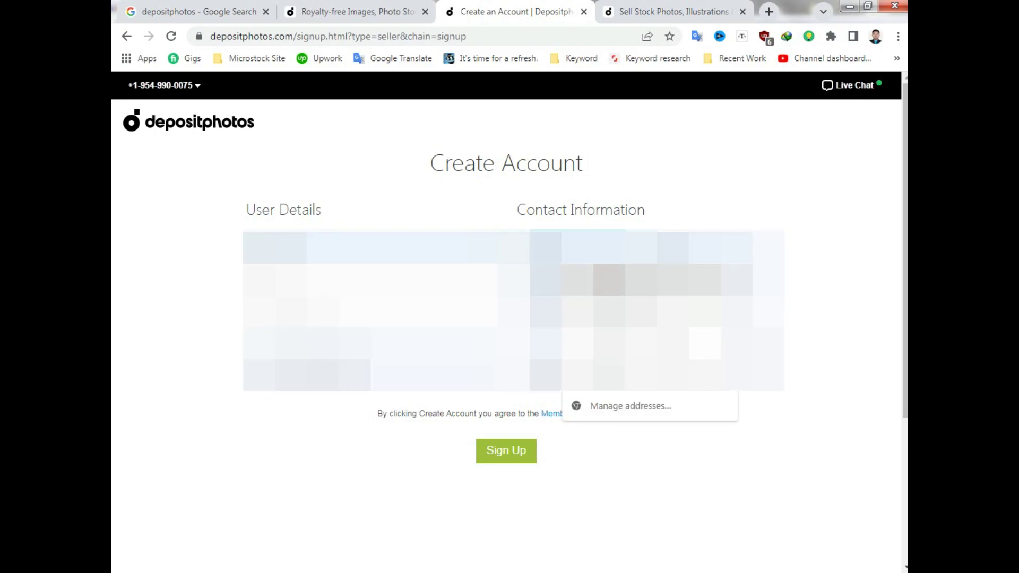
pyautogui.press('Escape')
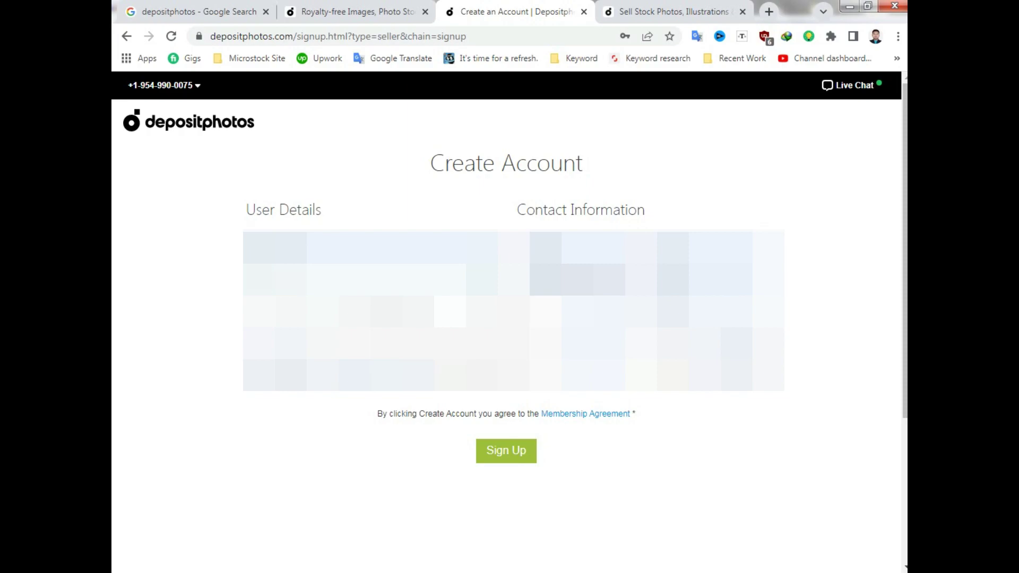
pyautogui.click(319, 353)
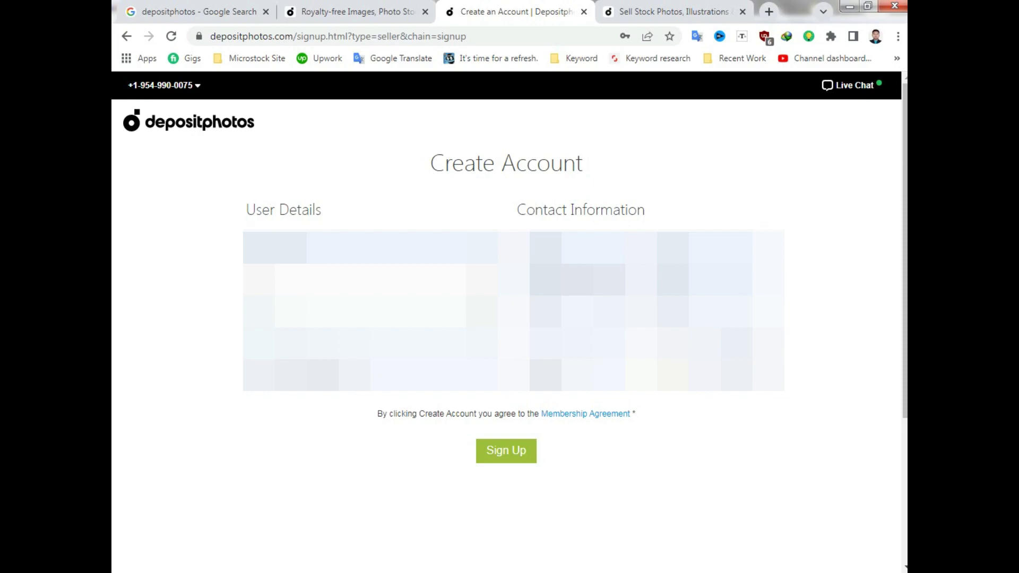
pyautogui.click(610, 376)
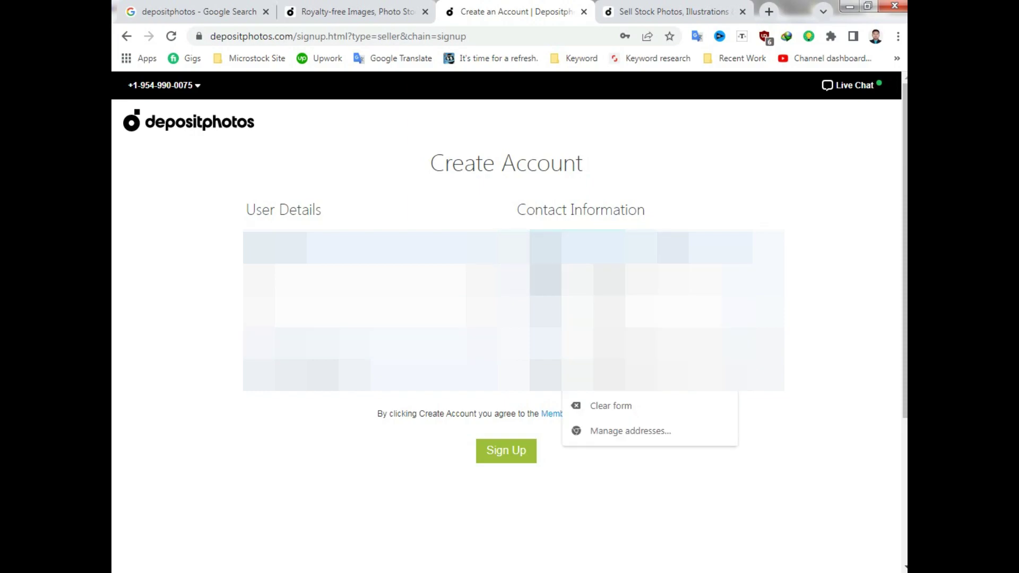
pyautogui.click(688, 296)
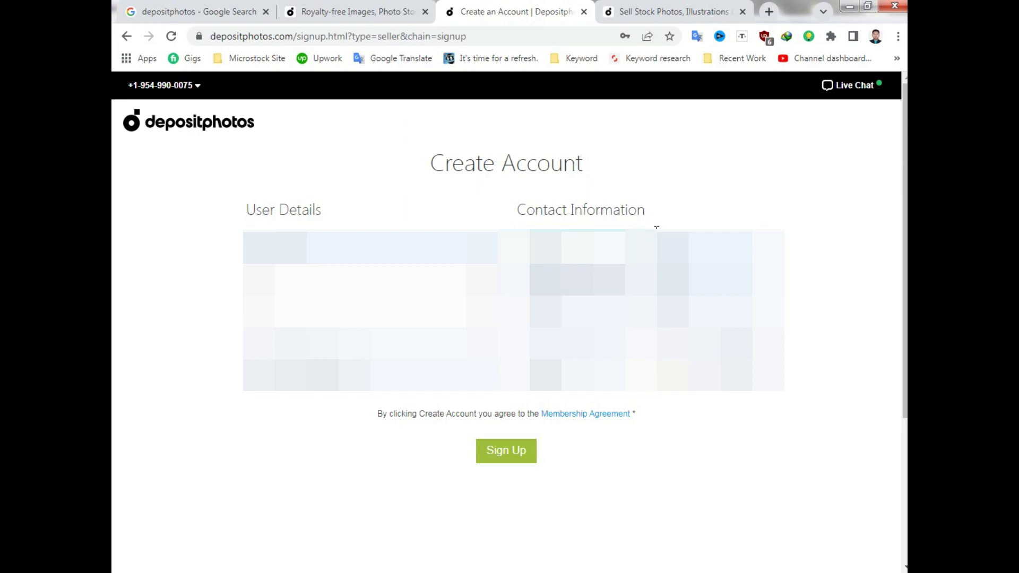
pyautogui.click(688, 492)
pyautogui.click(501, 451)
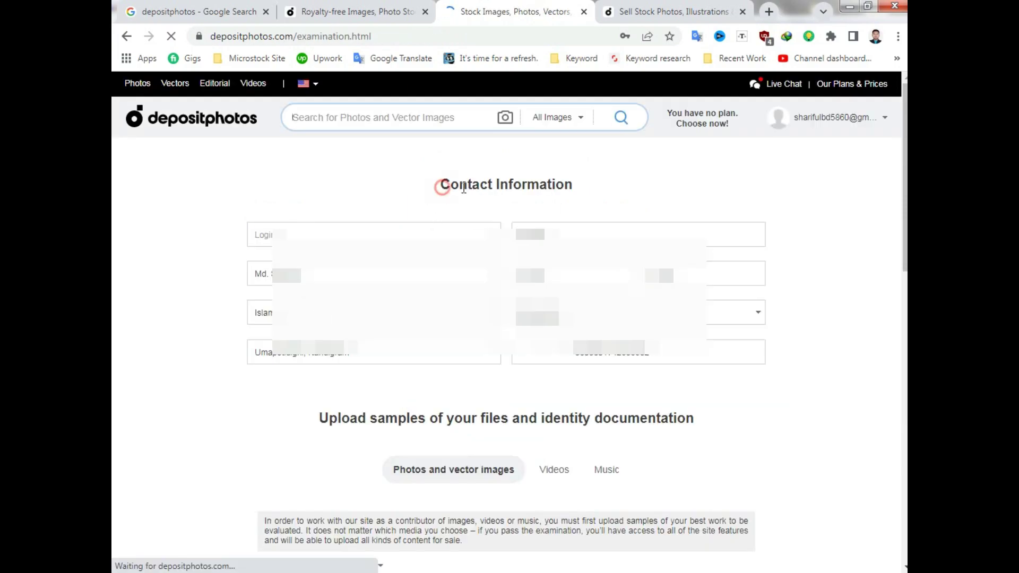
# Autofill all examination contact information fields from the saved login details.
pyautogui.moveTo(441, 187); pyautogui.dragTo(590, 190)
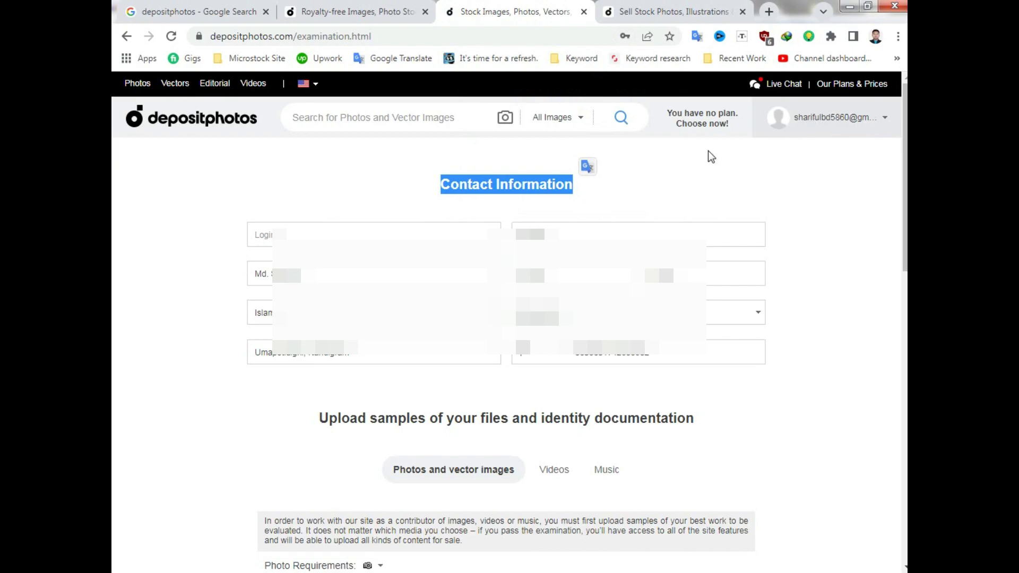
pyautogui.click(293, 234)
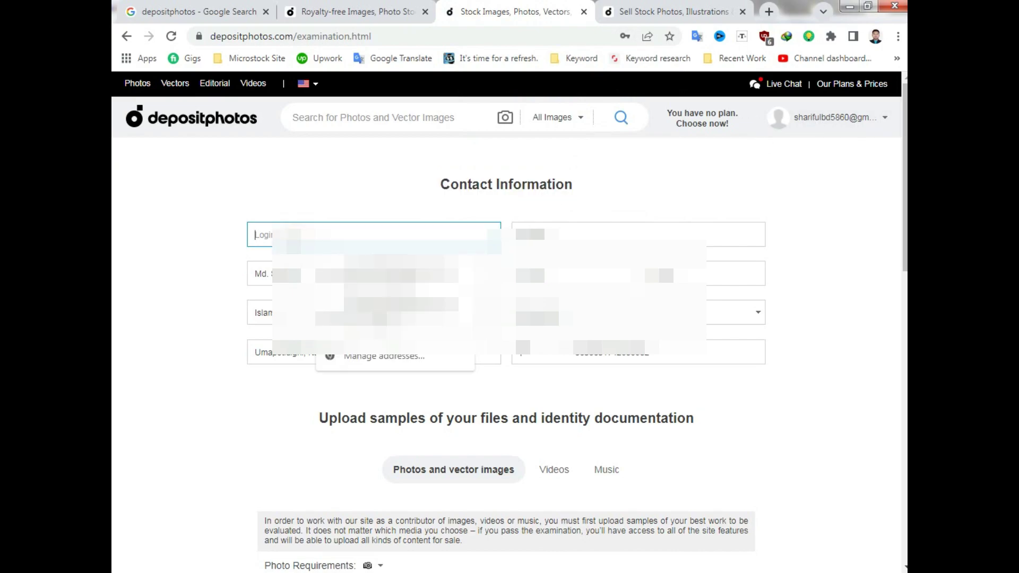
pyautogui.click(366, 273)
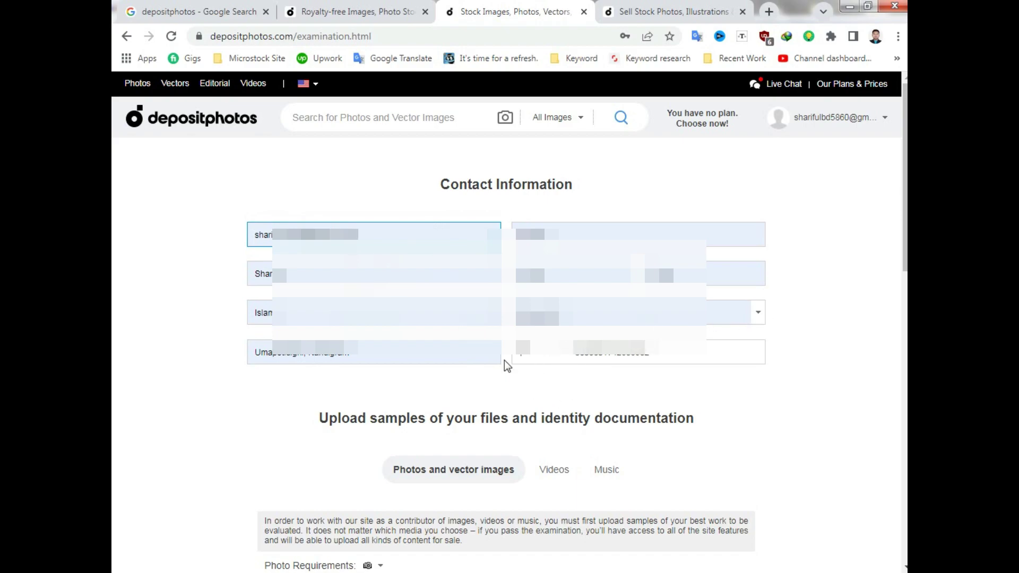
# Set the phone country code to Bangladesh.
pyautogui.click(554, 355)
pyautogui.click(555, 356)
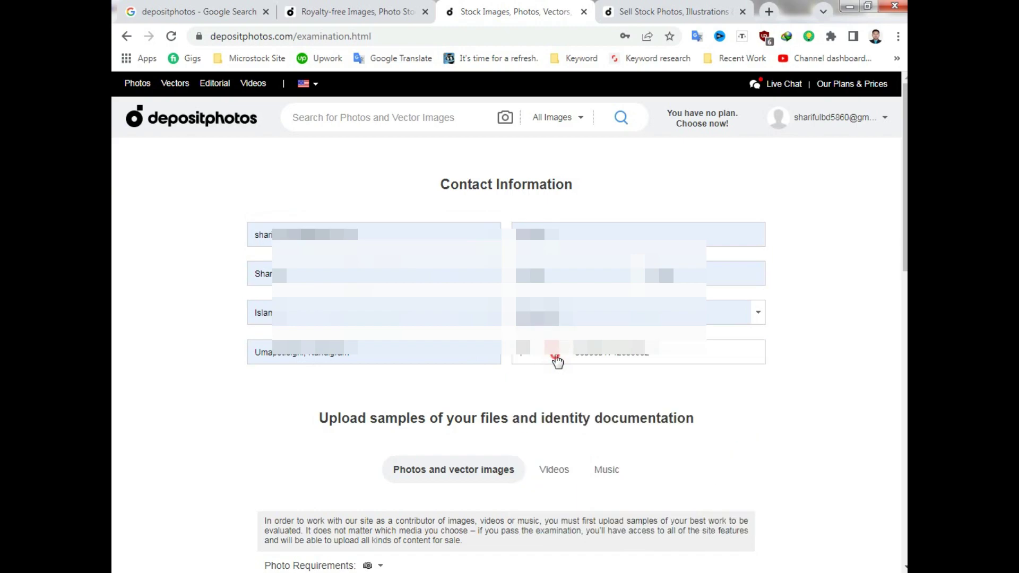
pyautogui.click(557, 361)
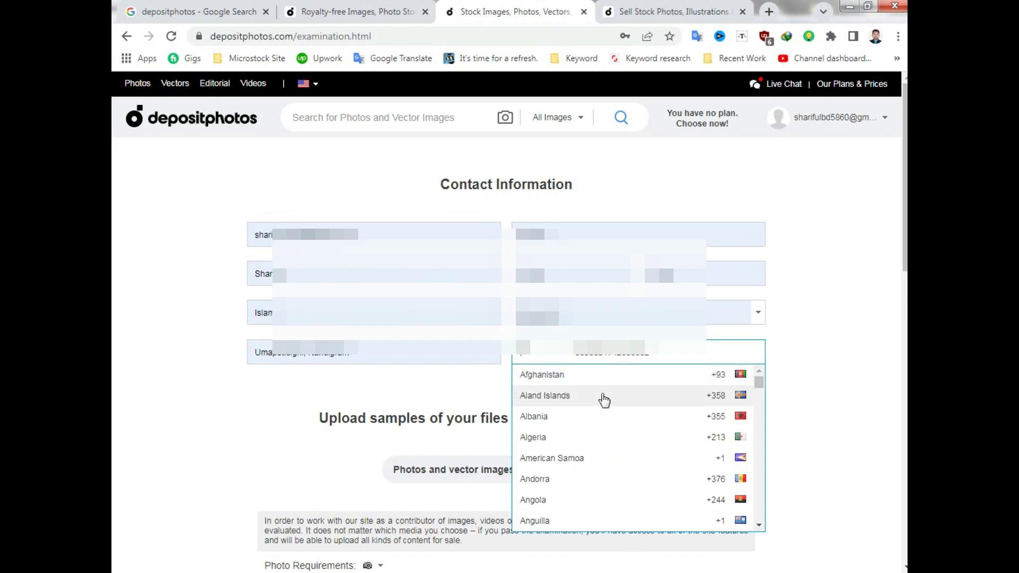
pyautogui.scroll(-1, 699, 423)
pyautogui.scroll(-2, 672, 431)
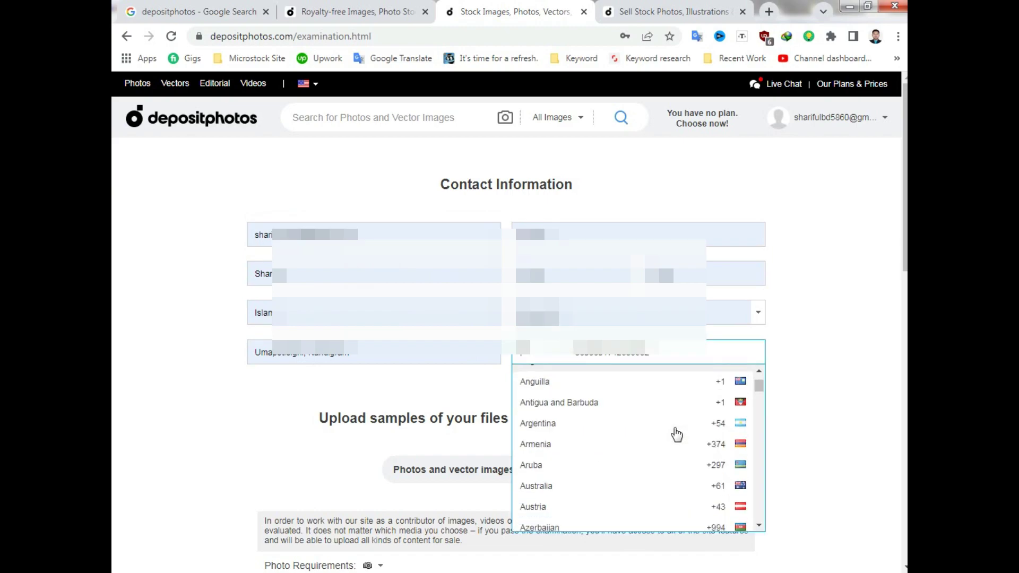
pyautogui.scroll(-2, 673, 430)
pyautogui.click(703, 451)
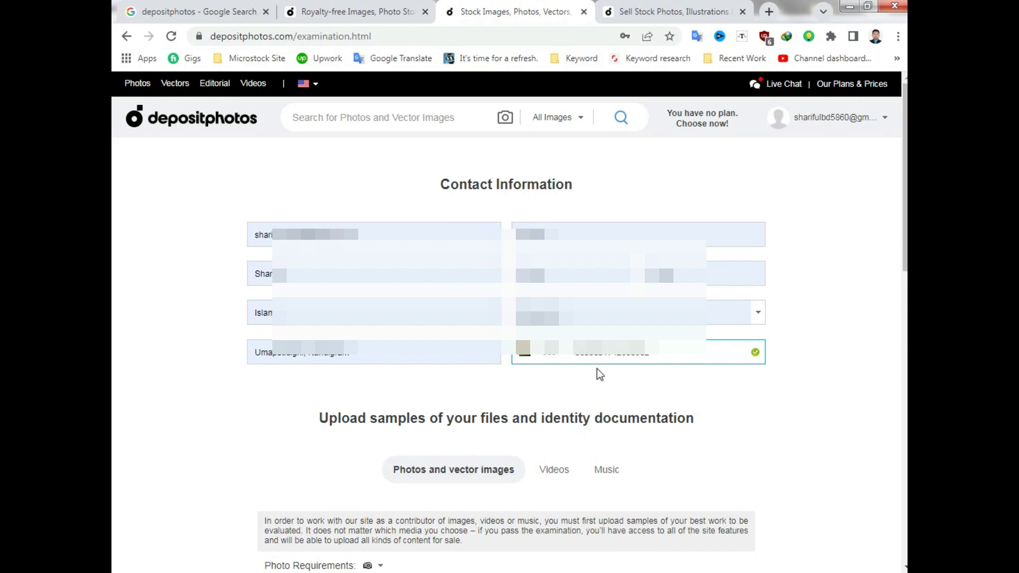
# Delete the extra leading digits from the phone number.
pyautogui.click(768, 389)
pyautogui.moveTo(589, 355); pyautogui.dragTo(575, 354)
pyautogui.press('BackSpace')
pyautogui.press('Delete')
# Finish the phone number and scroll down to the upload samples section.
pyautogui.click(673, 401)
pyautogui.scroll(-3, 581, 372)
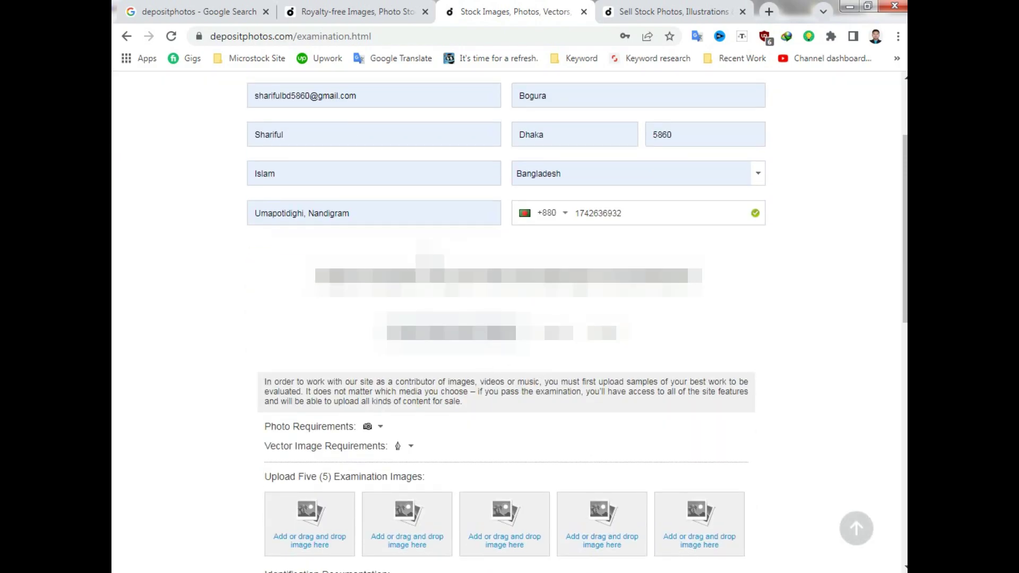
pyautogui.scroll(-3, 416, 259)
pyautogui.moveTo(336, 145); pyautogui.dragTo(673, 155)
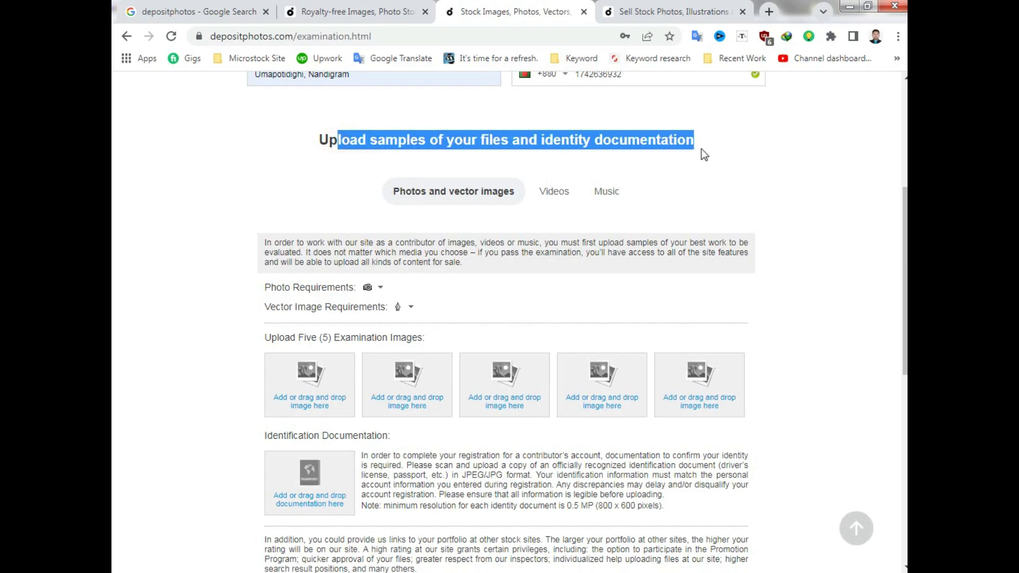
pyautogui.click(730, 161)
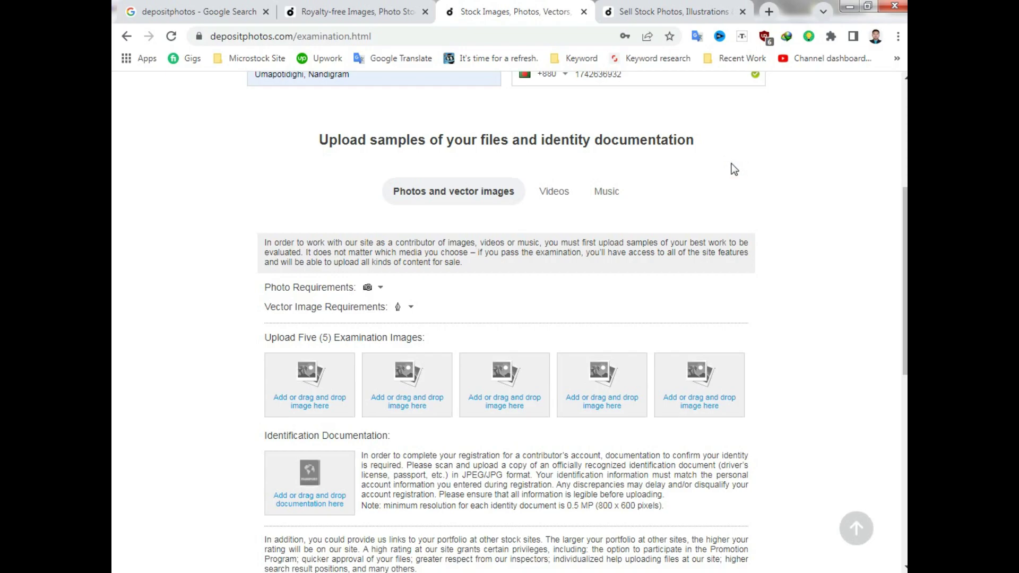
pyautogui.scroll(-2, 731, 163)
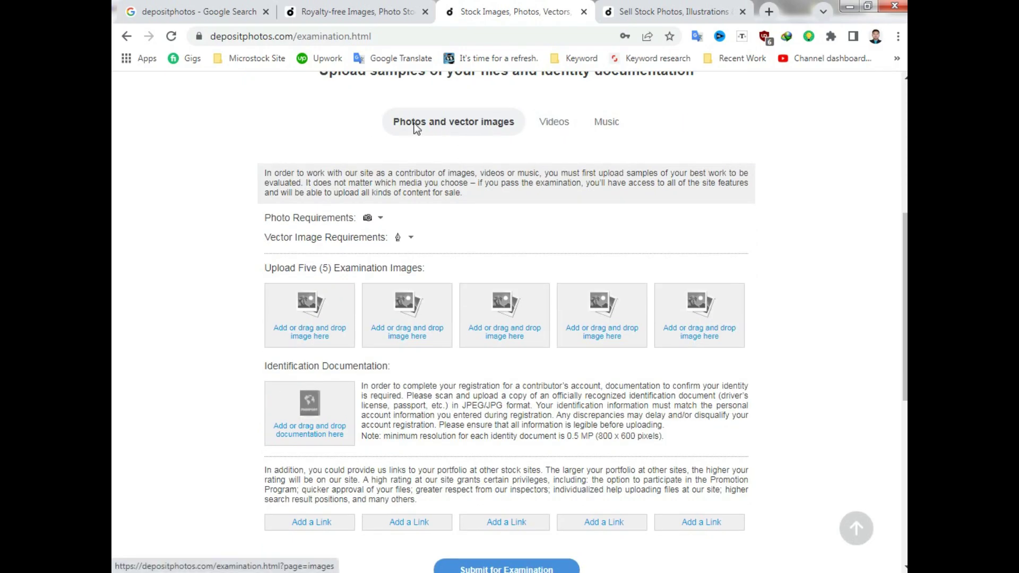
pyautogui.moveTo(392, 123)
pyautogui.mouseDown()
pyautogui.moveTo(506, 123)
pyautogui.moveTo(459, 124)
pyautogui.mouseUp()
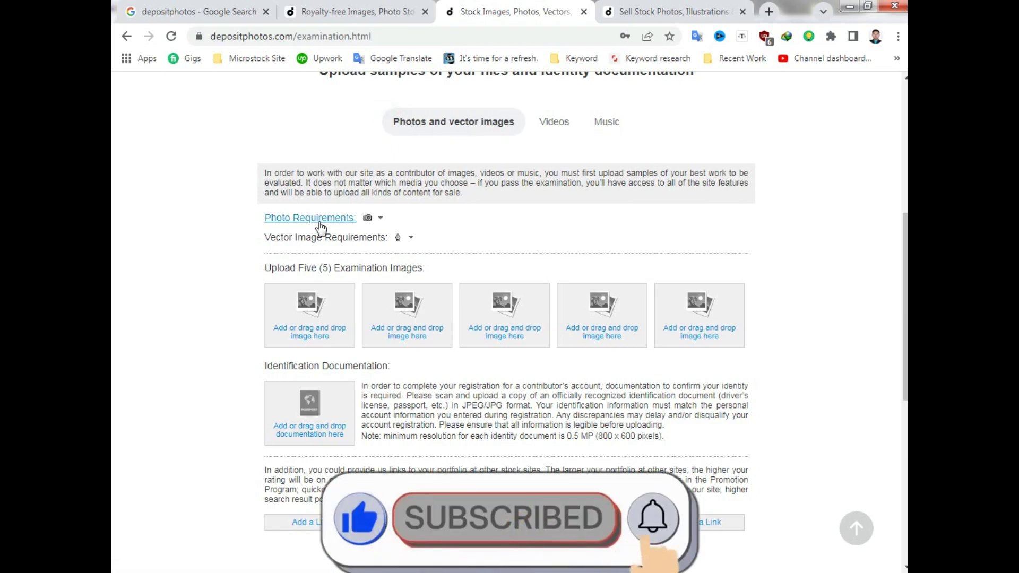
# Expand Photo Requirements and review the 3.8 MP minimum resolution rule.
pyautogui.click(380, 218)
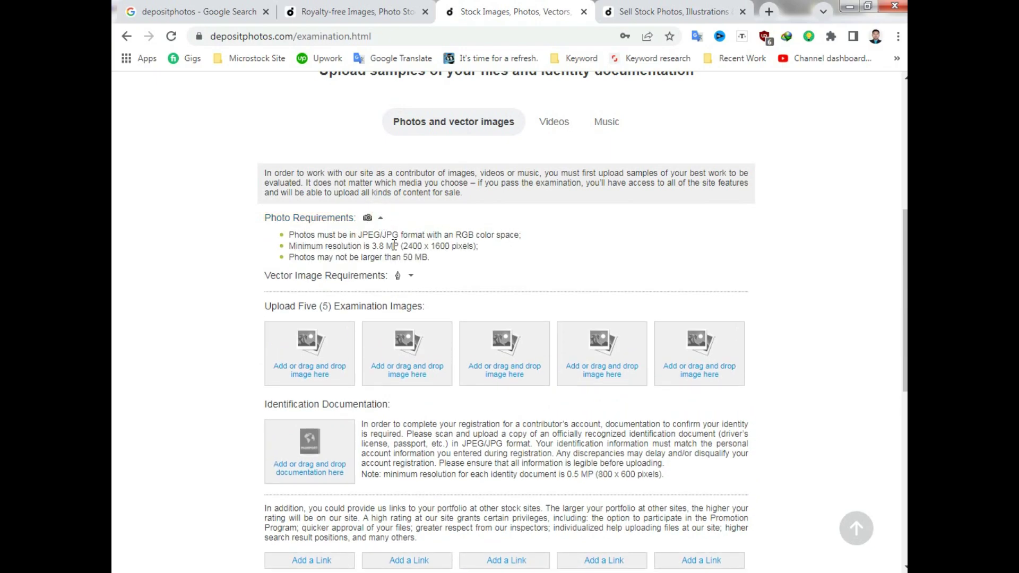
pyautogui.moveTo(335, 246); pyautogui.dragTo(476, 250)
pyautogui.click(476, 250)
# Expand Vector Image Requirements and review the ZIP-with-JPEG-preview, 2400 x 1600 and size-limit rules.
pyautogui.click(413, 275)
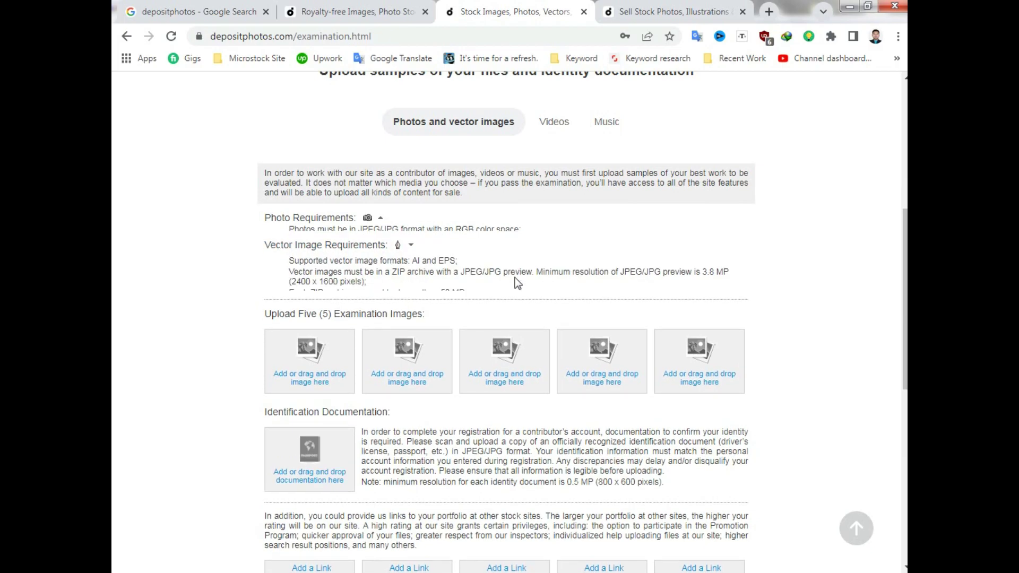
pyautogui.scroll(-1, 447, 254)
pyautogui.moveTo(396, 196); pyautogui.dragTo(622, 197)
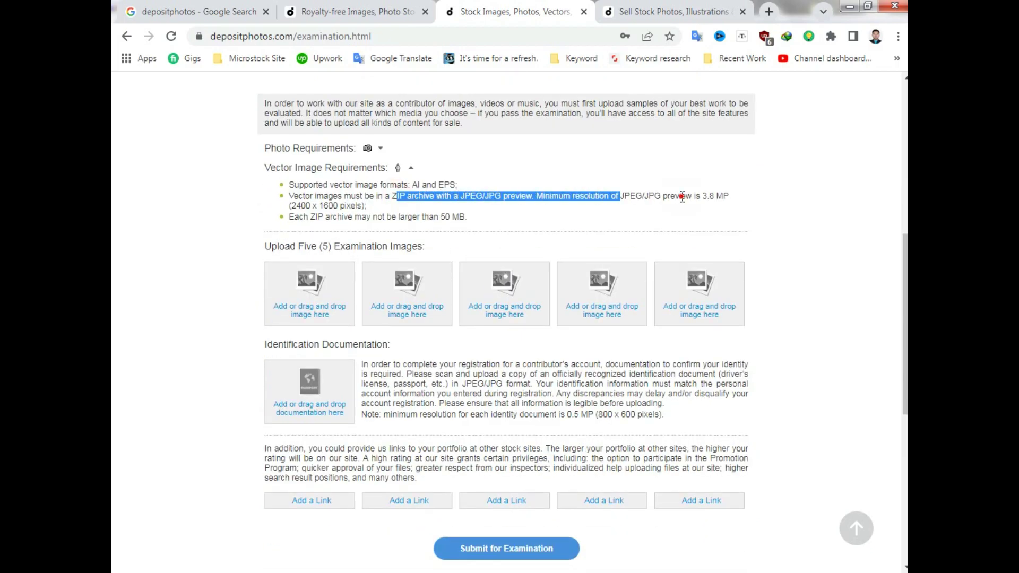
pyautogui.click(682, 197)
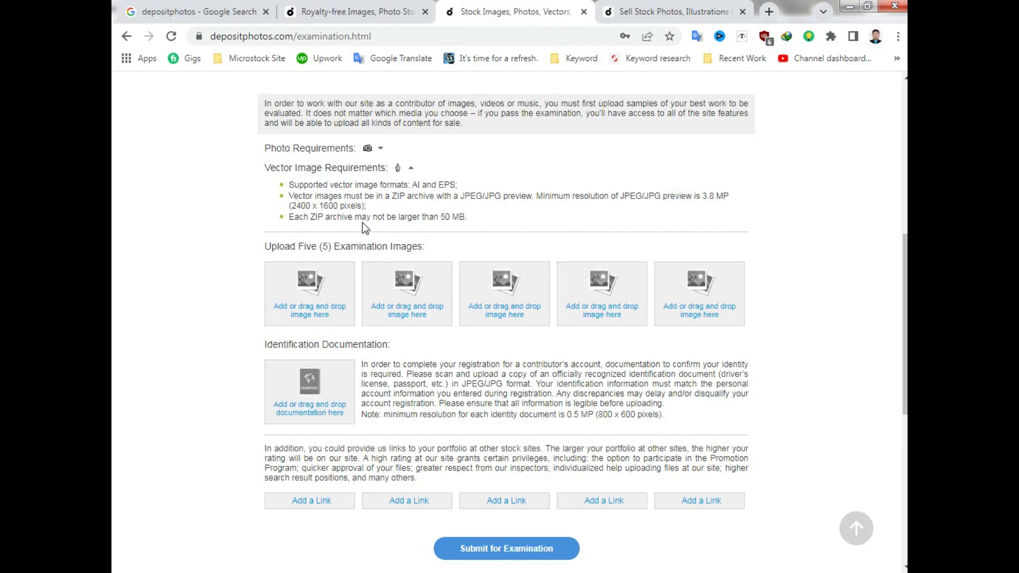
pyautogui.moveTo(291, 206); pyautogui.dragTo(402, 208)
pyautogui.click(404, 209)
pyautogui.moveTo(299, 217); pyautogui.dragTo(329, 219)
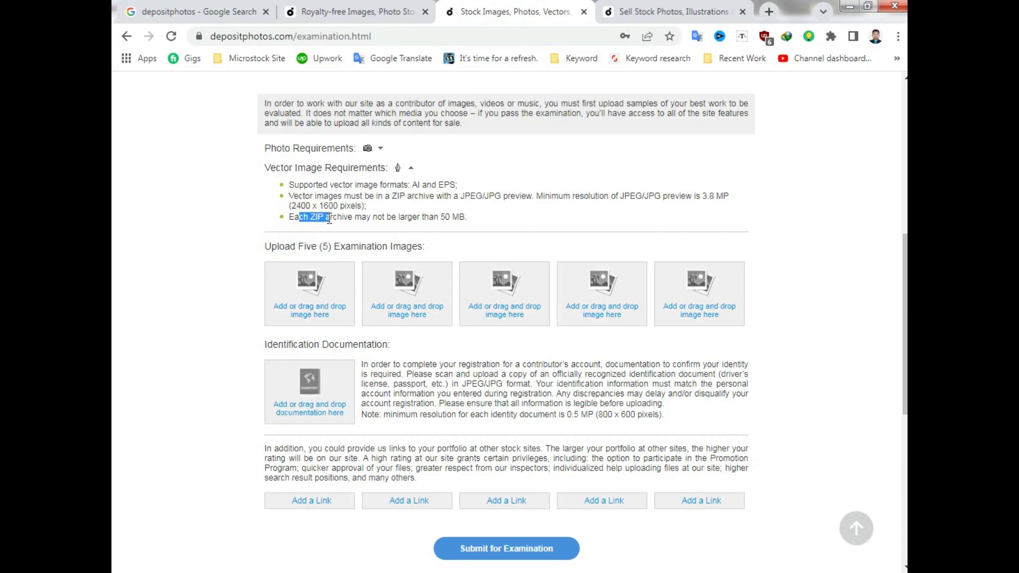
pyautogui.click(372, 217)
pyautogui.moveTo(303, 218); pyautogui.dragTo(485, 215)
pyautogui.click(484, 215)
# Scroll to the 'Upload Five (5) Examination Images' section.
pyautogui.scroll(-3, 382, 336)
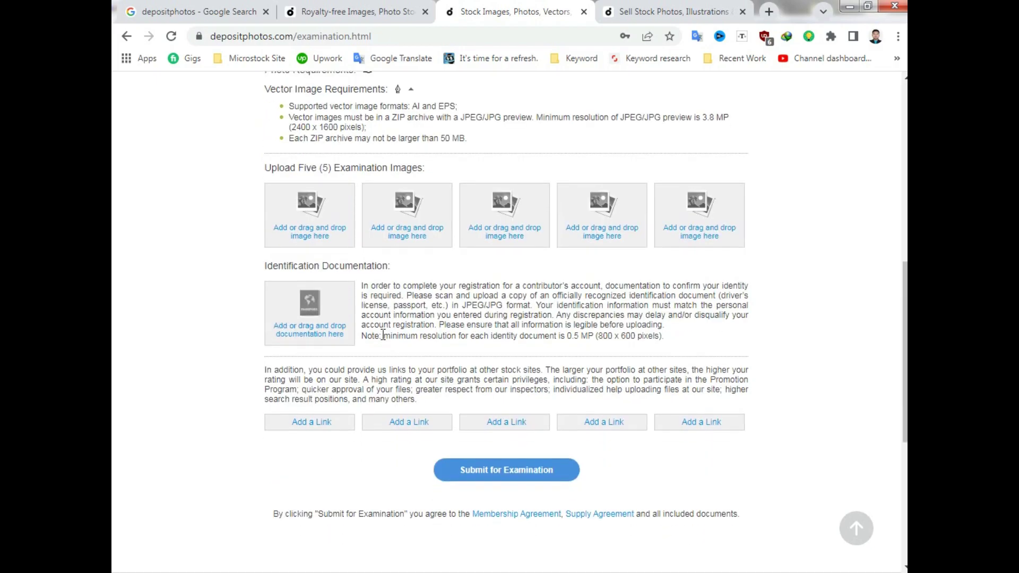
pyautogui.moveTo(263, 107); pyautogui.dragTo(424, 107)
pyautogui.click(479, 107)
pyautogui.scroll(-1, 479, 107)
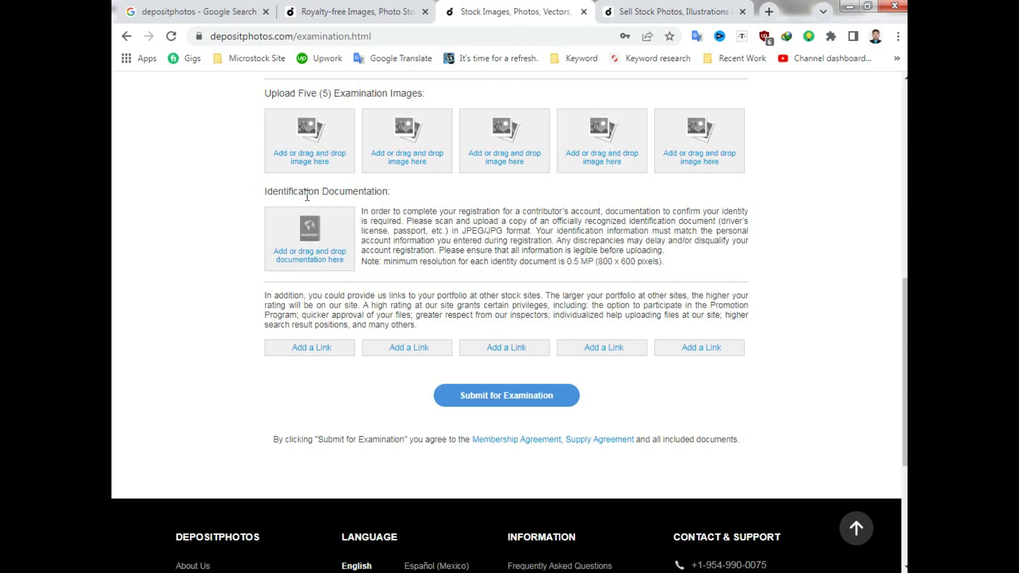
# Upload 'Mandala for all 6' from Design (F:) > FOR All > Freepik into the fifth slot.
pyautogui.click(314, 159)
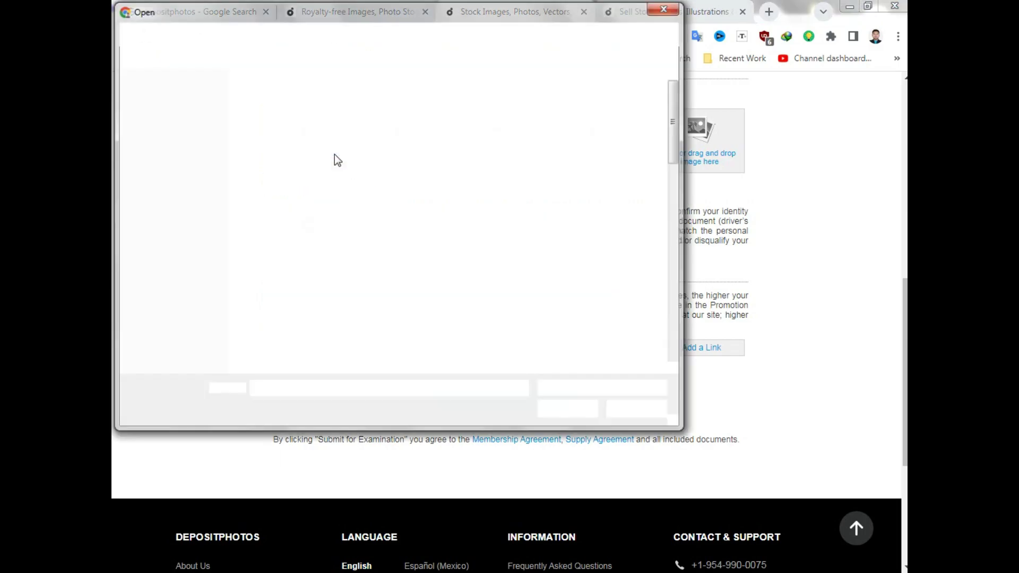
pyautogui.click(471, 233)
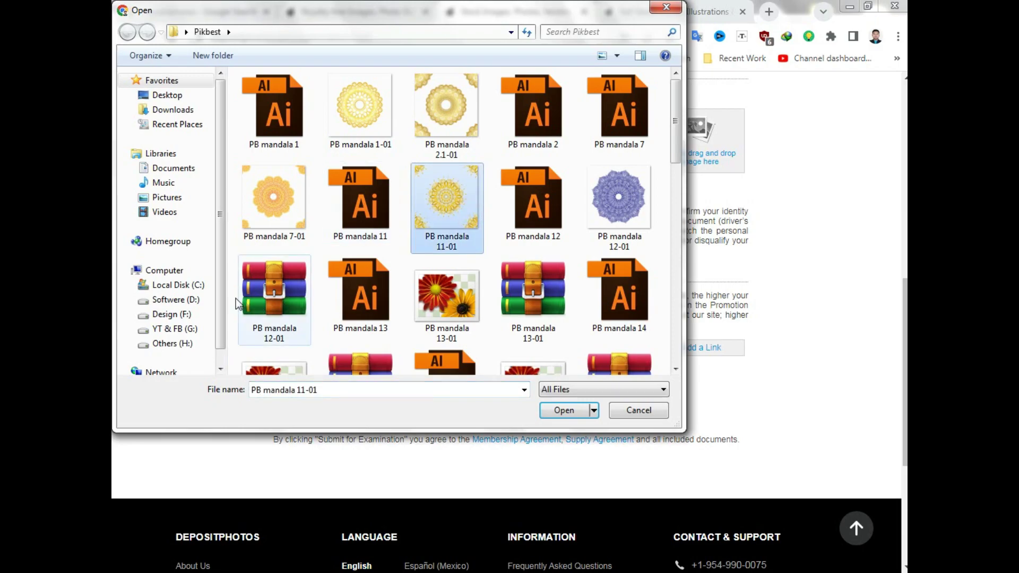
pyautogui.click(170, 316)
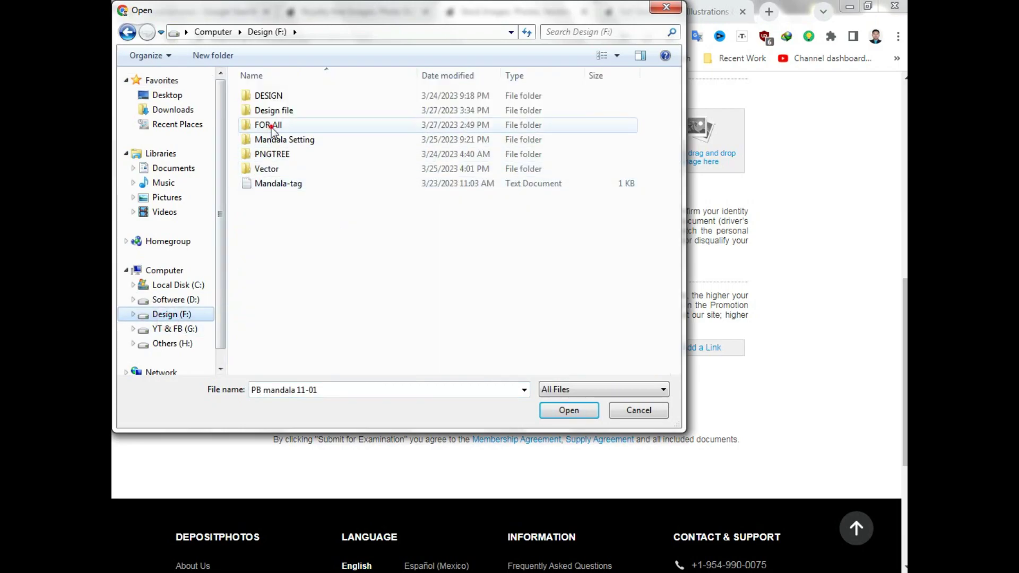
pyautogui.doubleClick(261, 124)
pyautogui.doubleClick(260, 96)
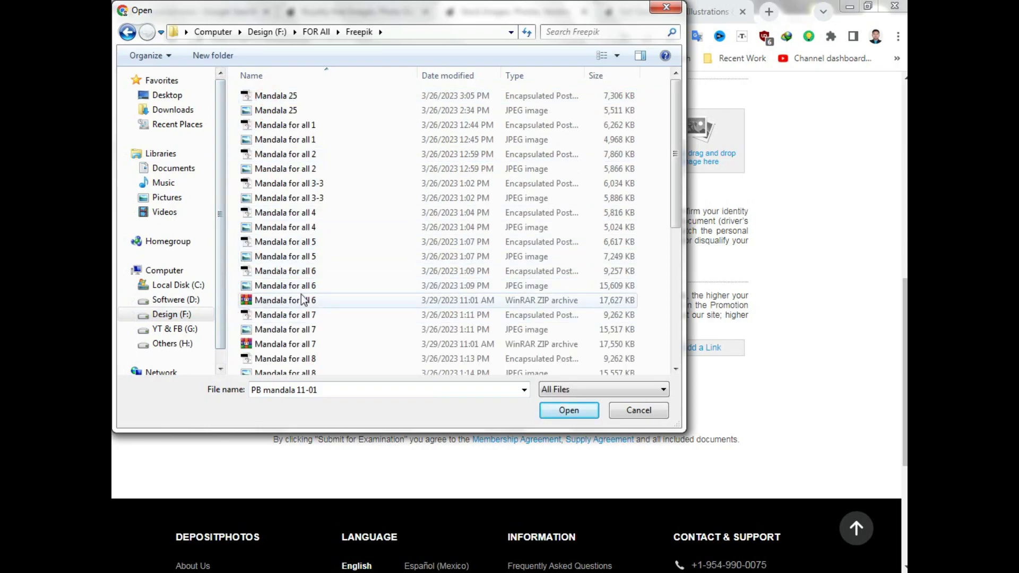
pyautogui.click(282, 287)
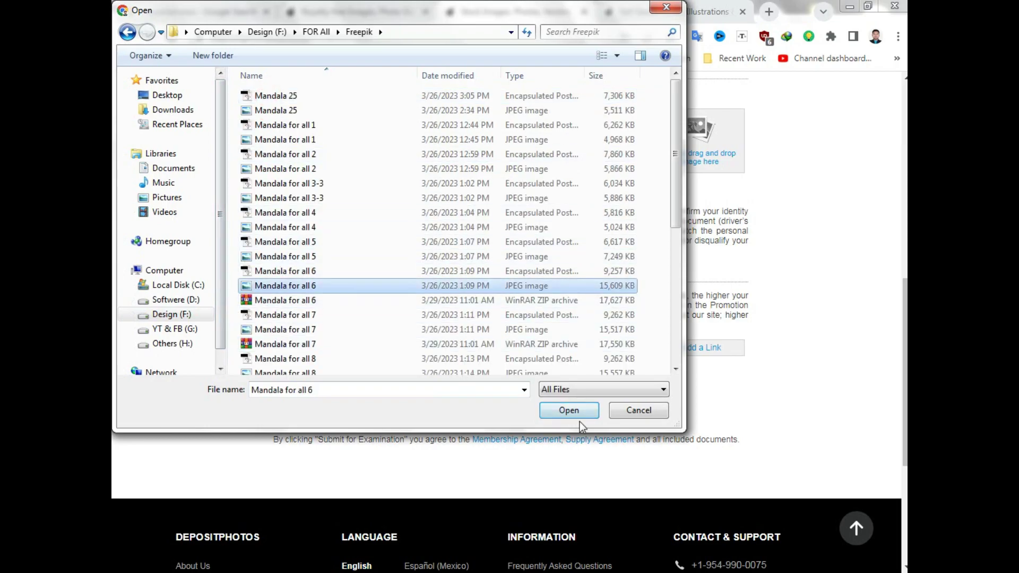
pyautogui.click(576, 411)
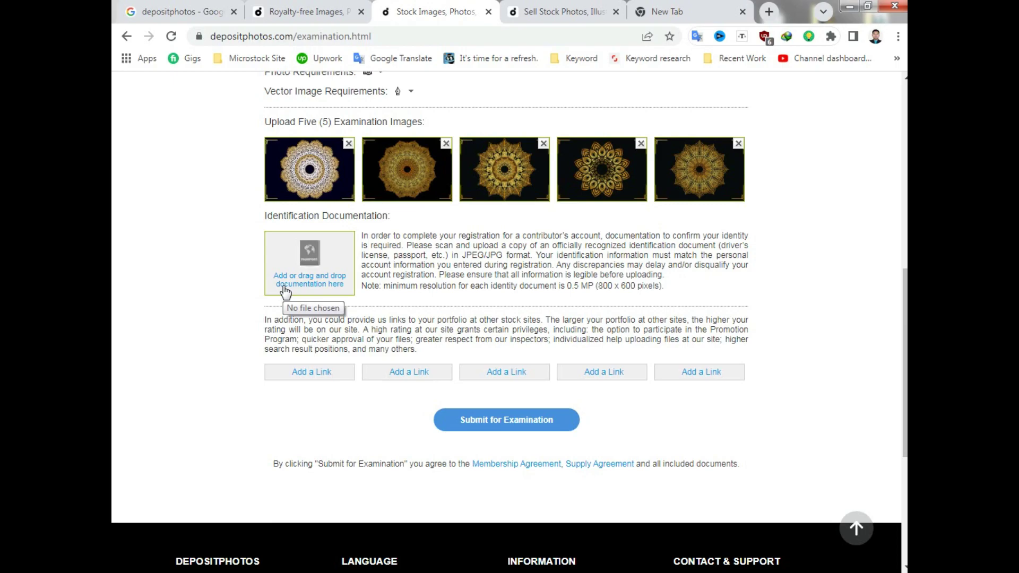
# Review the ID document note's 800 x 600 pixel and 0.5 MP minimums.
pyautogui.click(599, 288)
pyautogui.moveTo(604, 289); pyautogui.dragTo(647, 289)
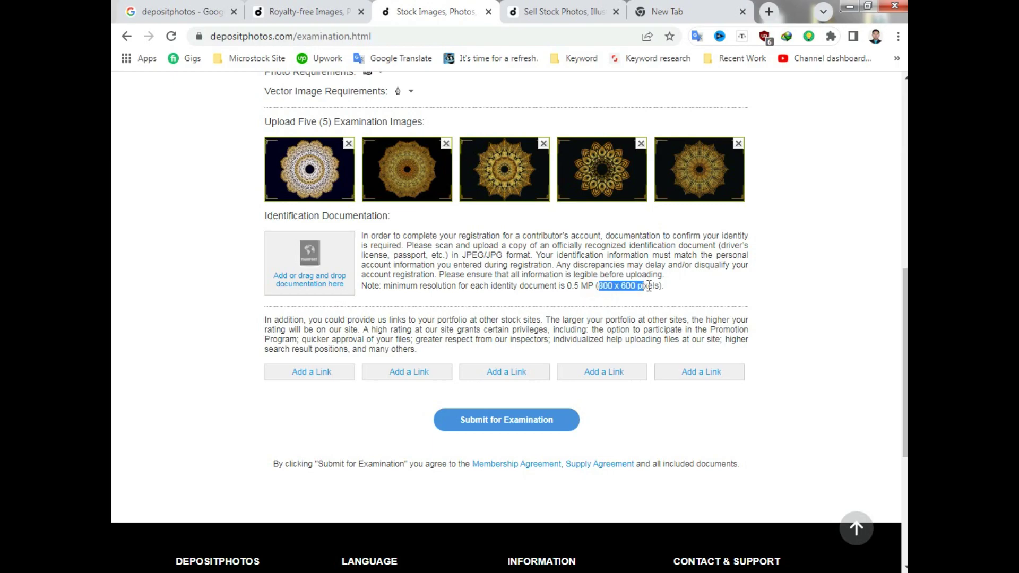
pyautogui.click(674, 294)
pyautogui.moveTo(491, 286)
pyautogui.mouseDown()
pyautogui.moveTo(608, 289)
pyautogui.moveTo(595, 297)
pyautogui.mouseUp()
pyautogui.click(709, 288)
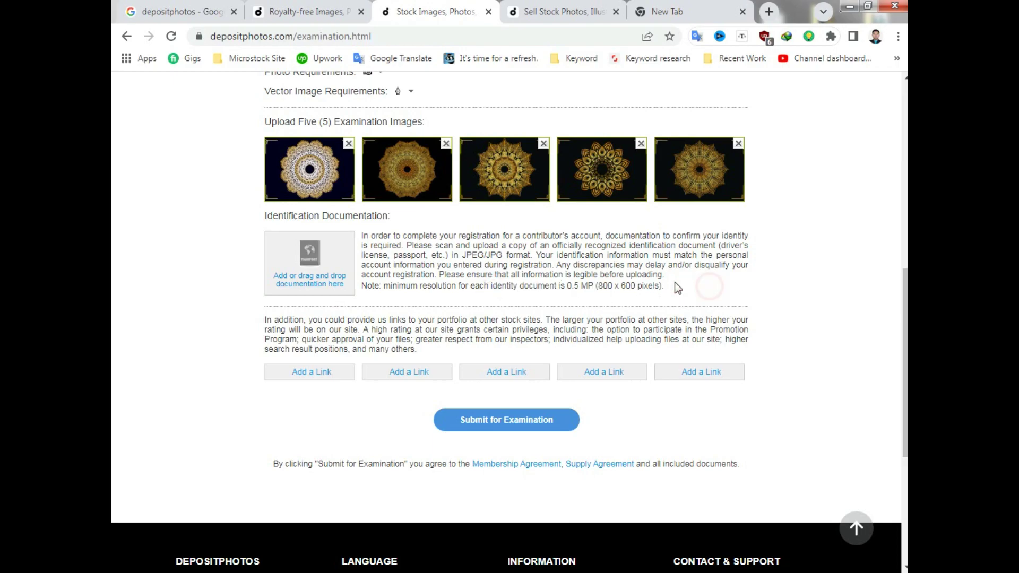
# Attach the identity document file to the identification slot.
pyautogui.click(303, 281)
pyautogui.press('Escape')
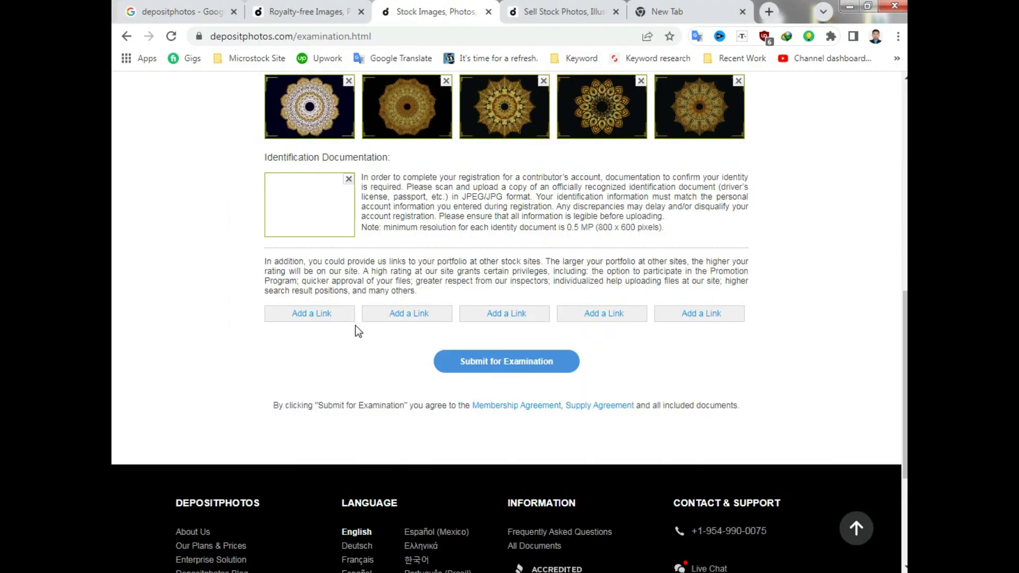
pyautogui.moveTo(266, 261); pyautogui.dragTo(469, 271)
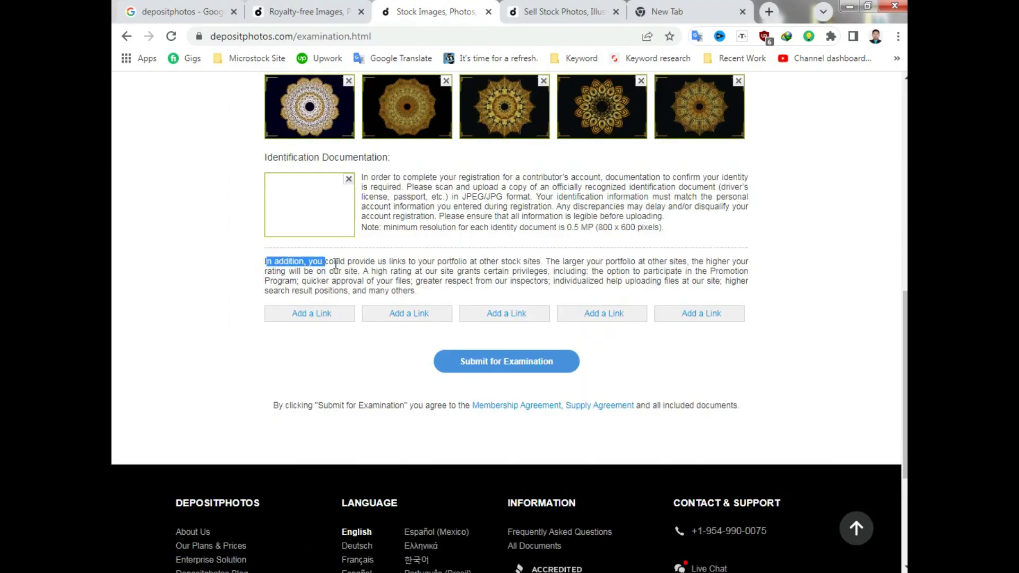
# Check the five portfolio links and click 'Submit for Examination'.
pyautogui.click(342, 340)
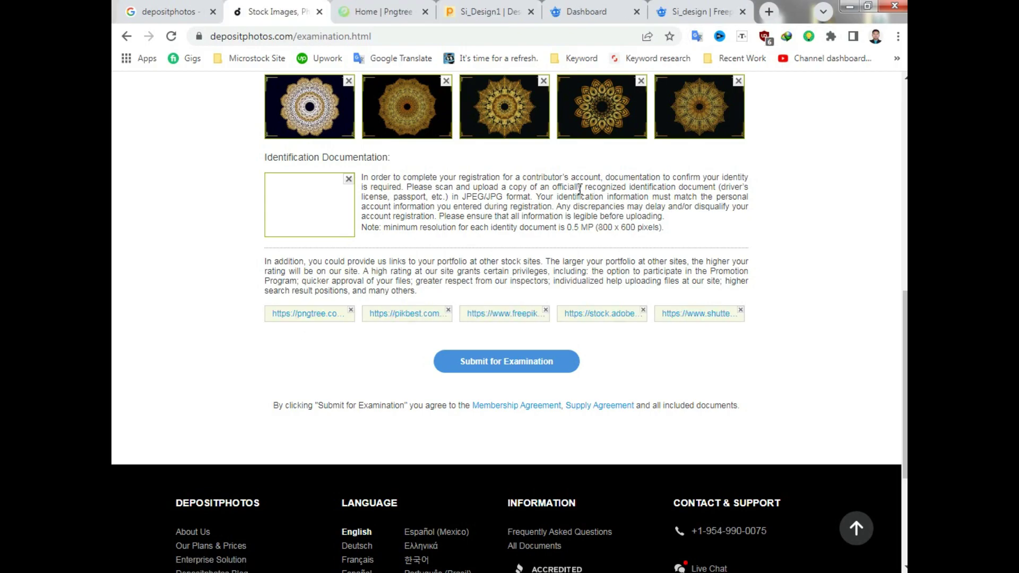
pyautogui.scroll(3, 579, 190)
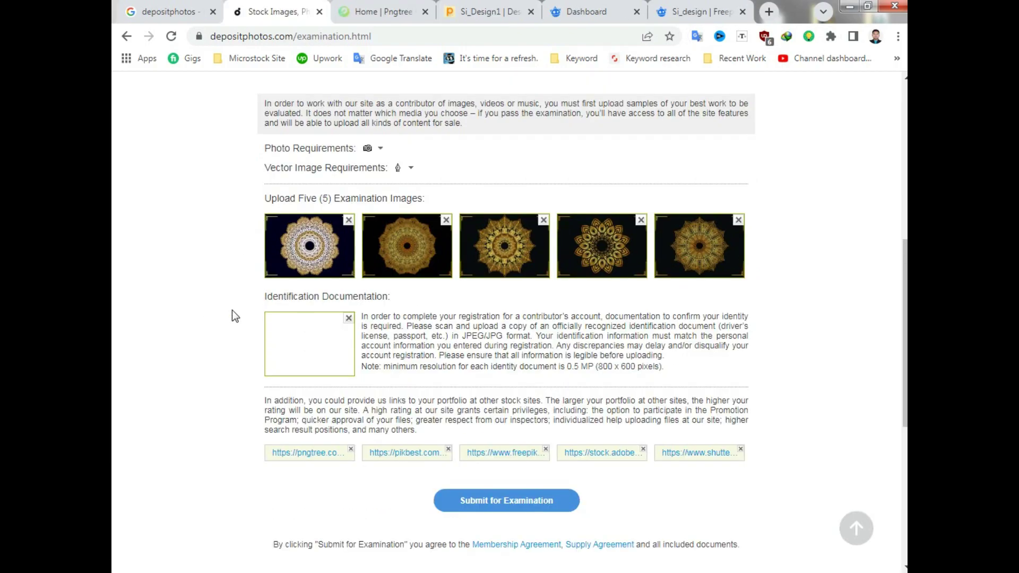
pyautogui.scroll(-3, 403, 304)
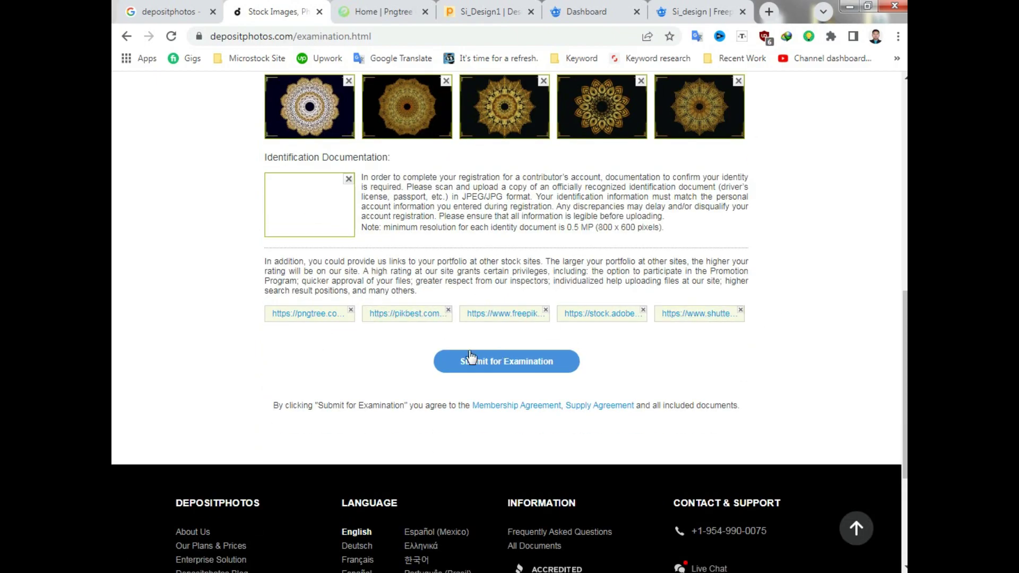
pyautogui.click(500, 369)
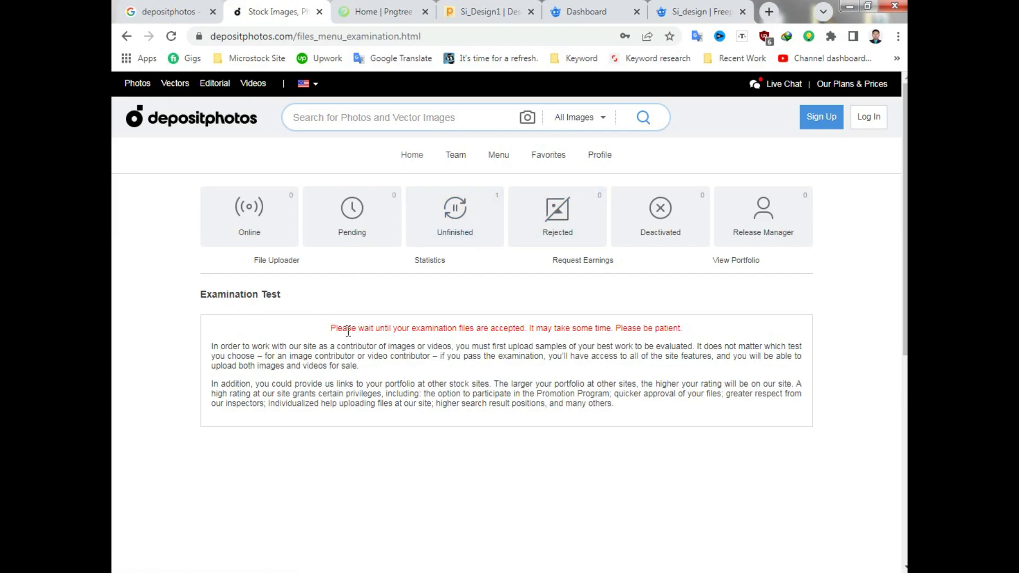
# Read the Examination Test notice asking to wait until the examination files are accepted.
pyautogui.doubleClick(205, 295)
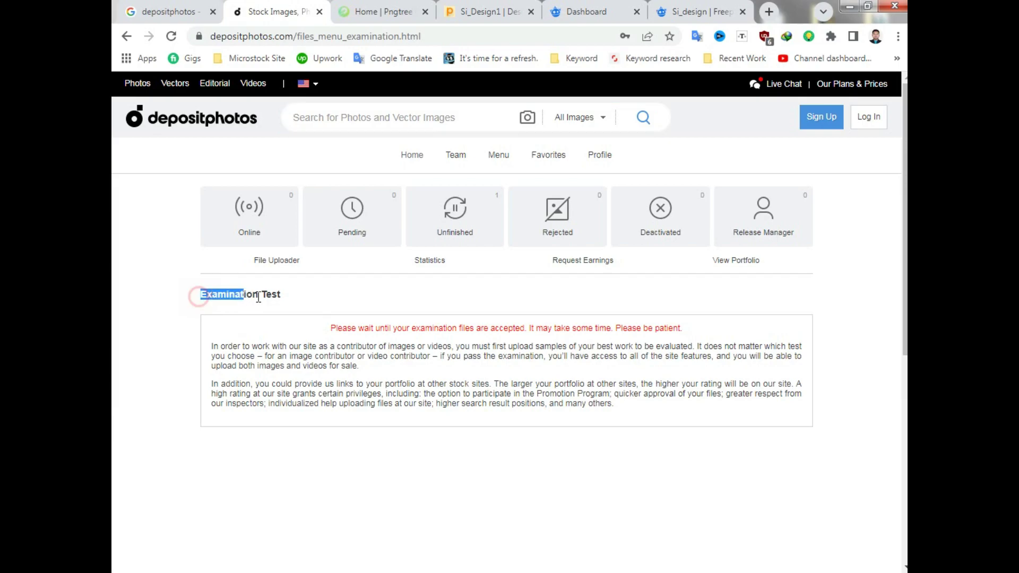
pyautogui.click(352, 296)
pyautogui.moveTo(325, 326); pyautogui.dragTo(520, 326)
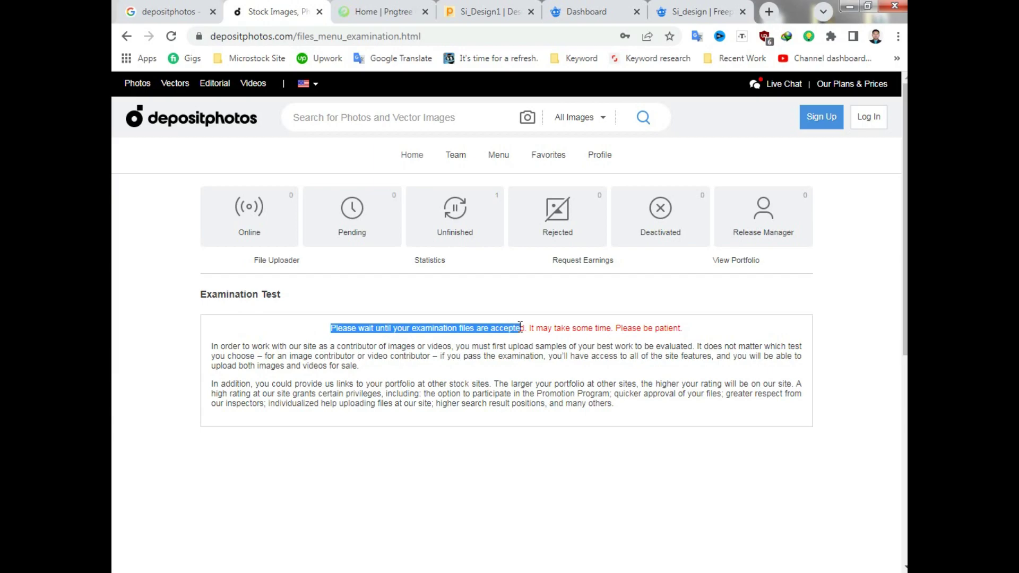
pyautogui.click(552, 342)
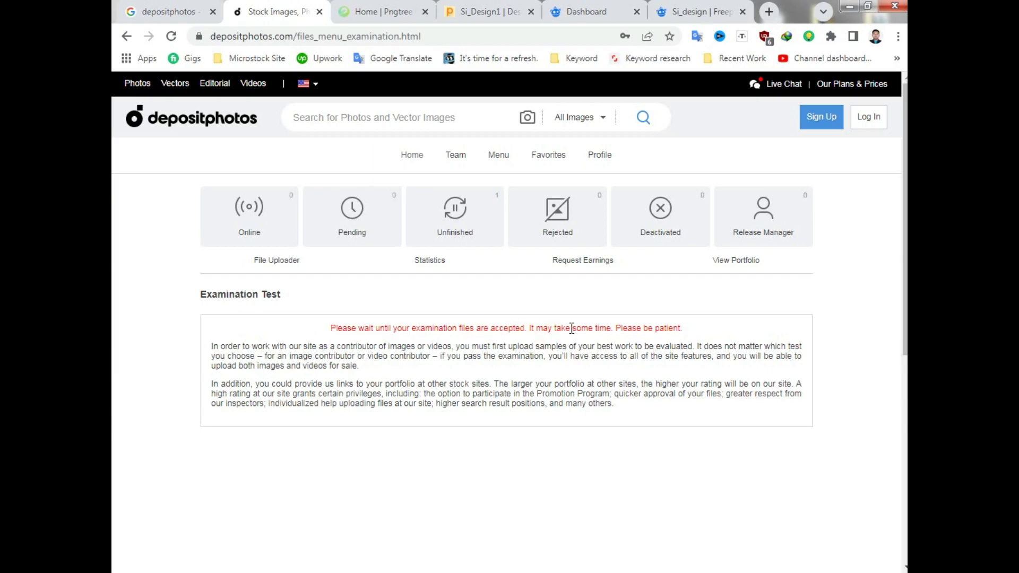
pyautogui.moveTo(571, 328)
pyautogui.mouseDown()
pyautogui.moveTo(684, 329)
pyautogui.moveTo(334, 328)
pyautogui.mouseUp()
pyautogui.click(712, 327)
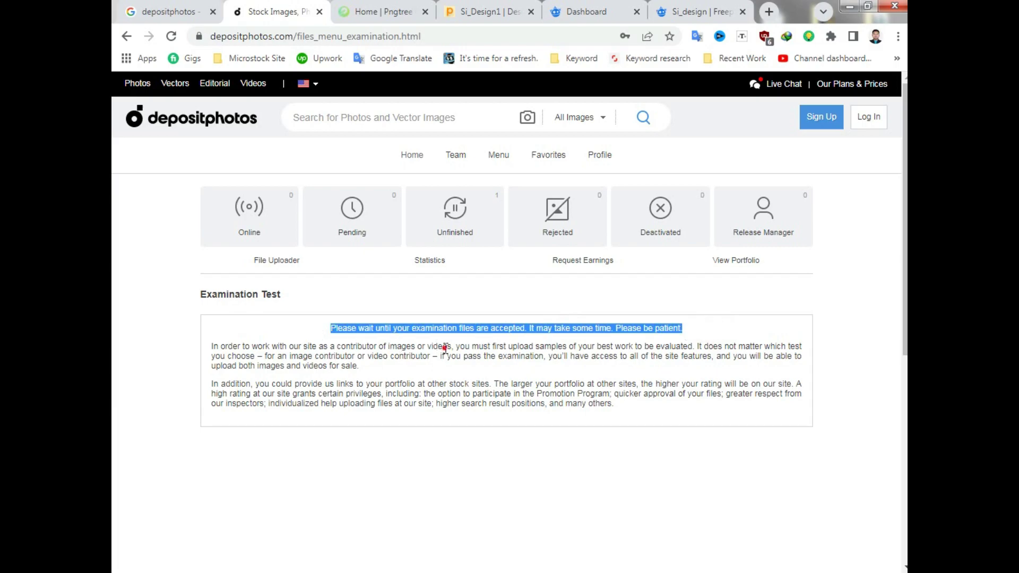
pyautogui.click(530, 339)
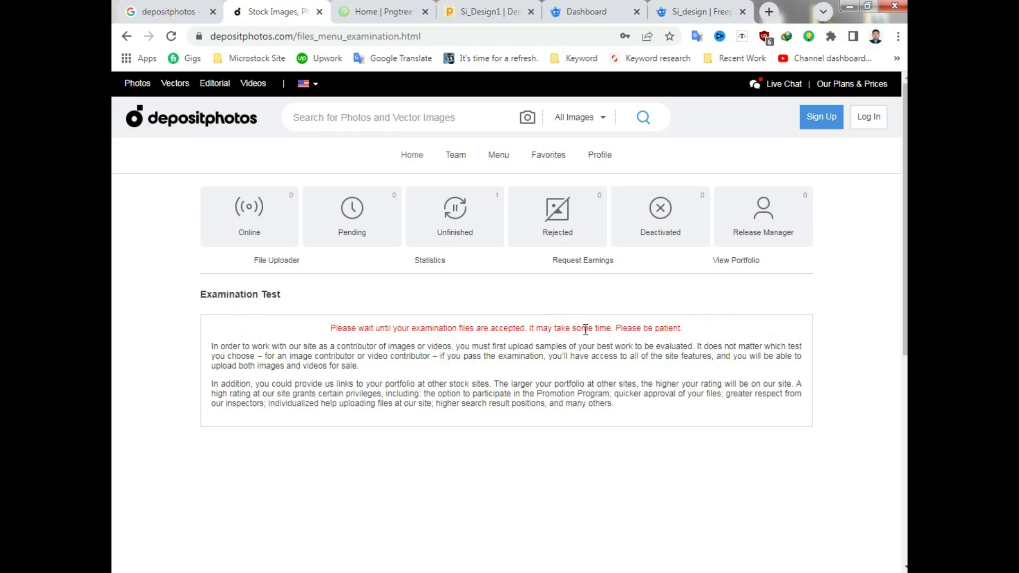
pyautogui.scroll(-4, 697, 291)
pyautogui.scroll(4, 698, 294)
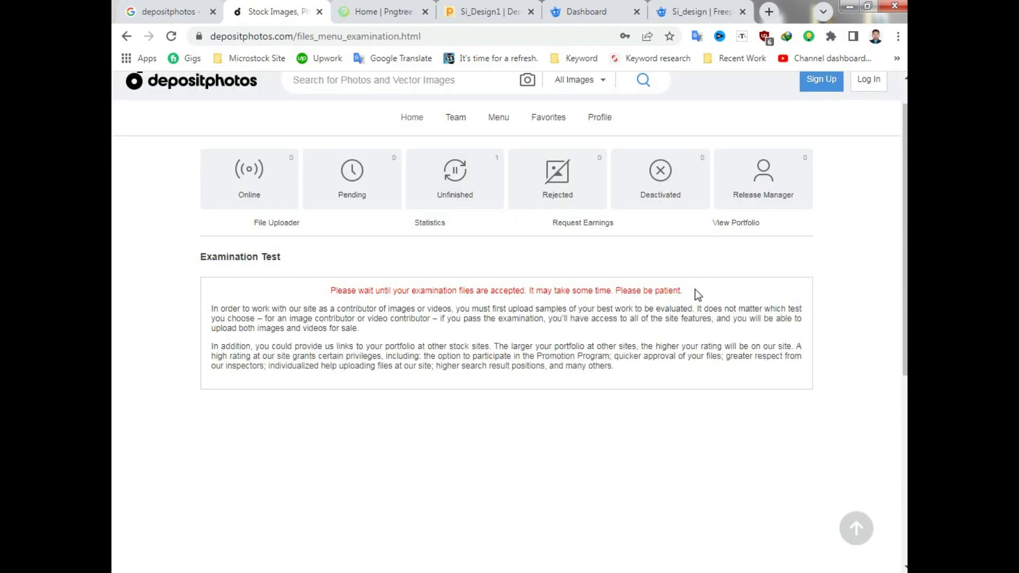
pyautogui.scroll(-3, 467, 303)
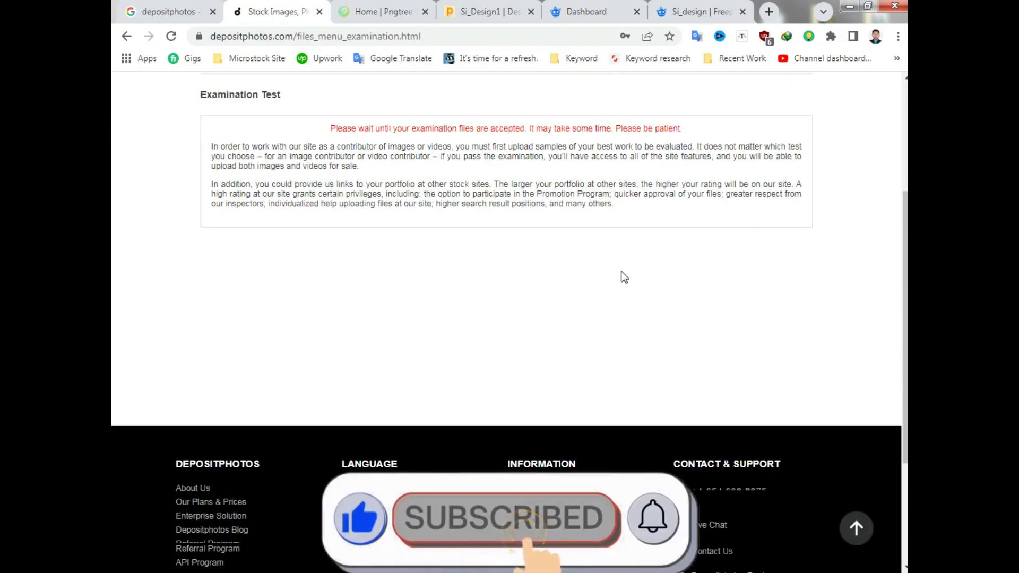
pyautogui.scroll(4, 624, 276)
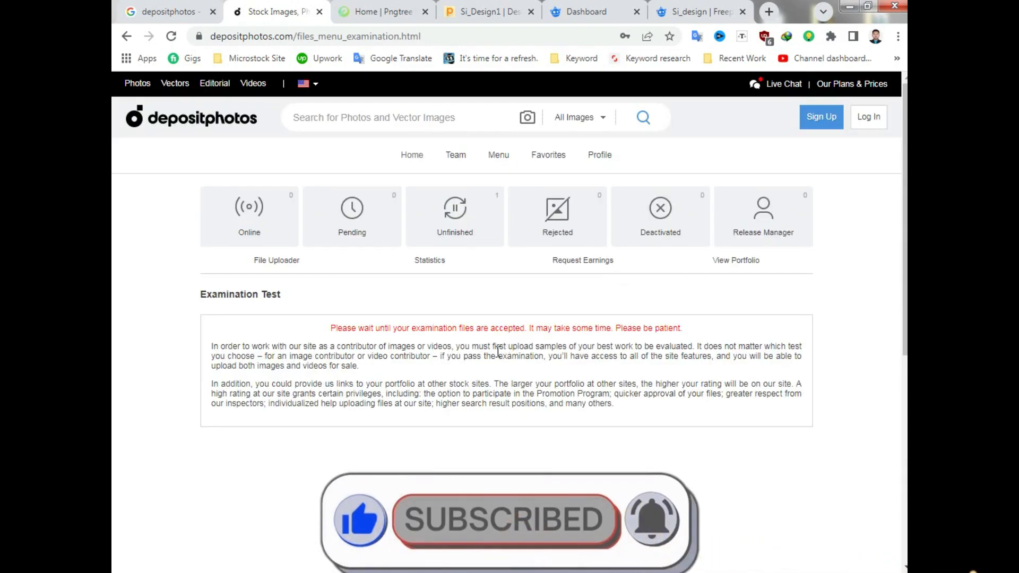